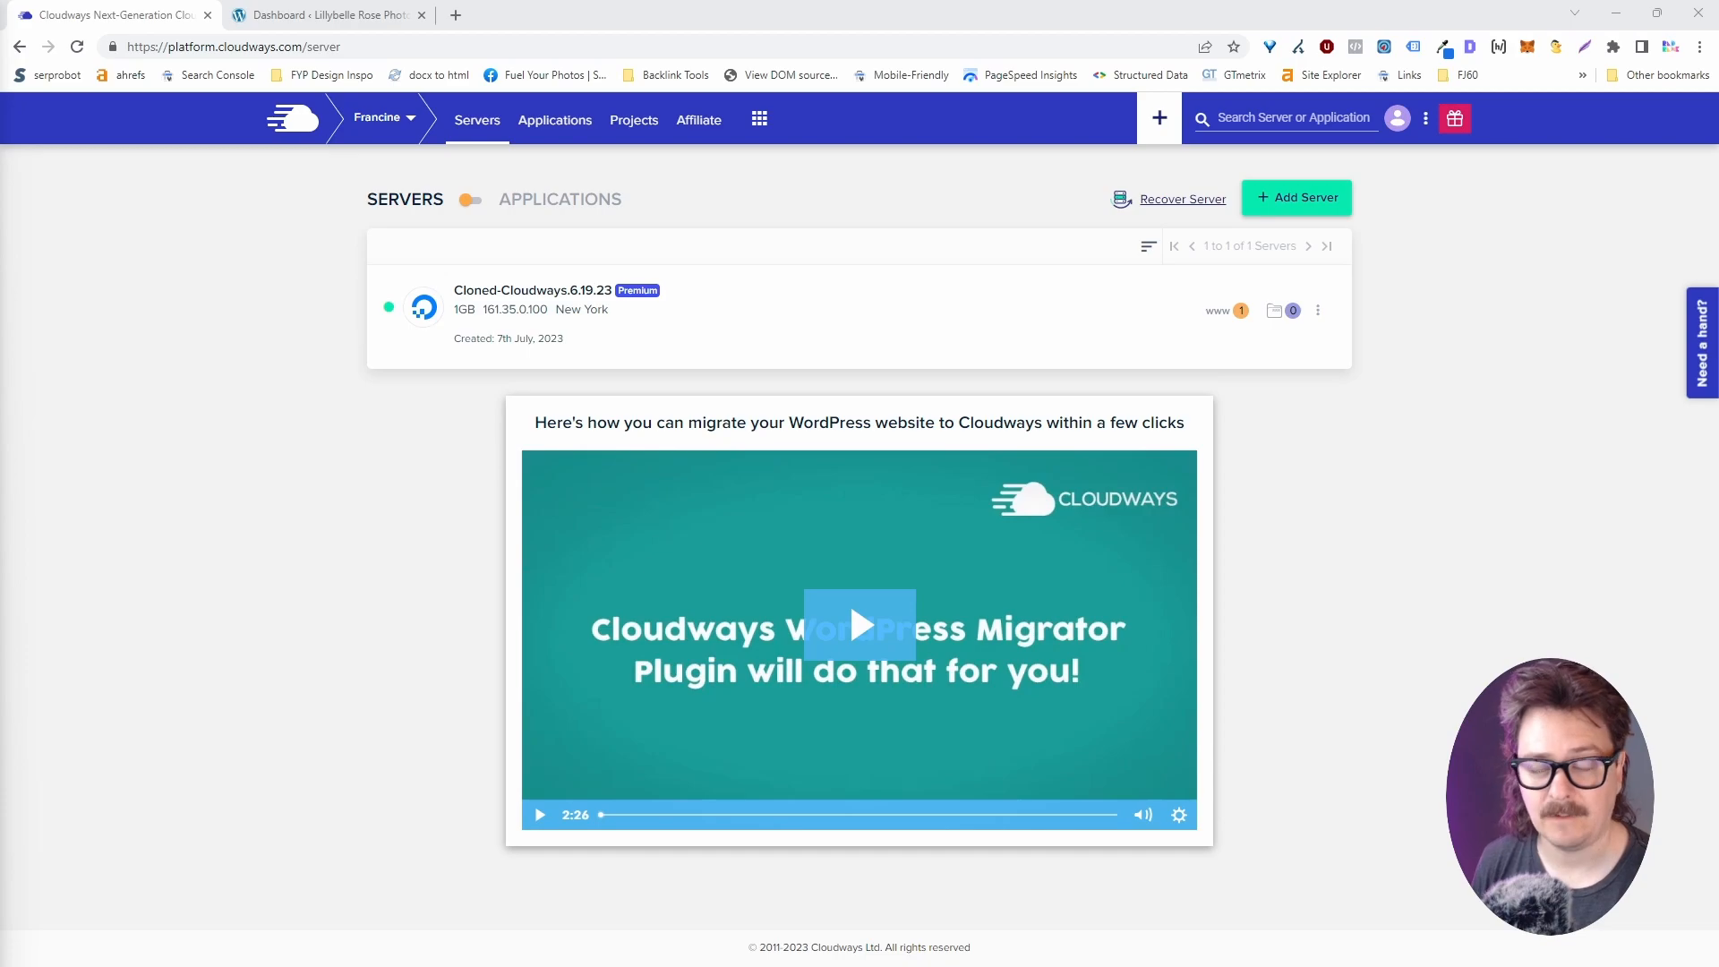
Go to the Cloudways Add-ons list and open the Elastic Email subscription options.
click(760, 120)
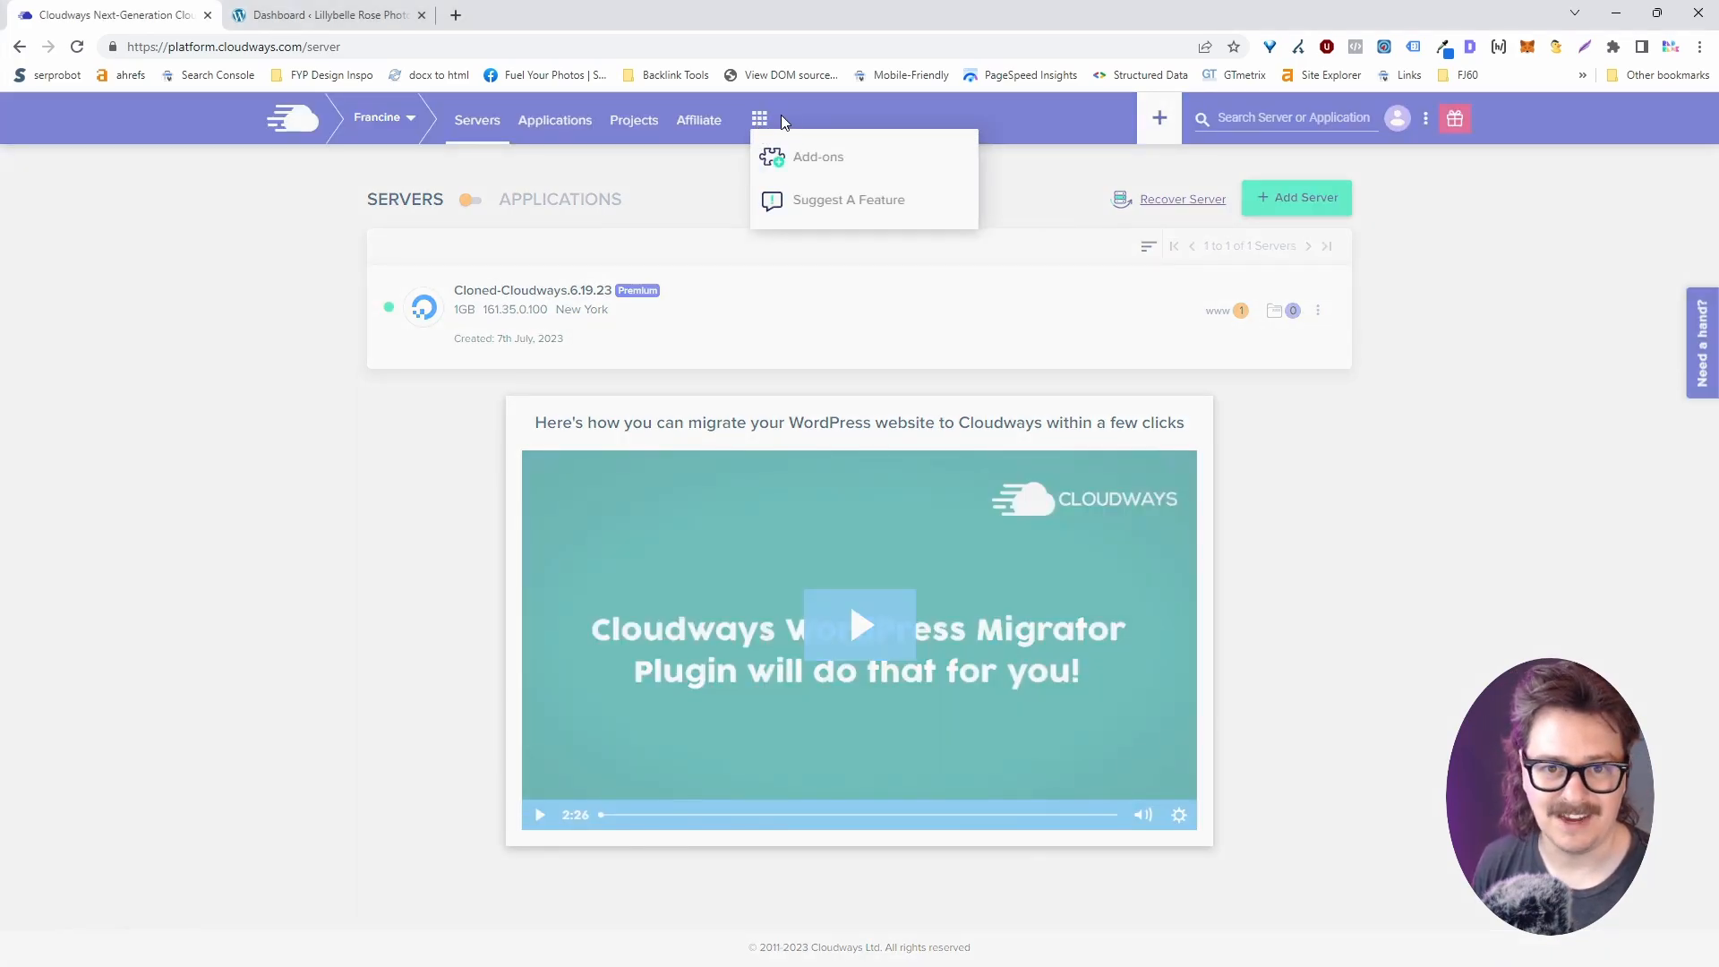
click(806, 165)
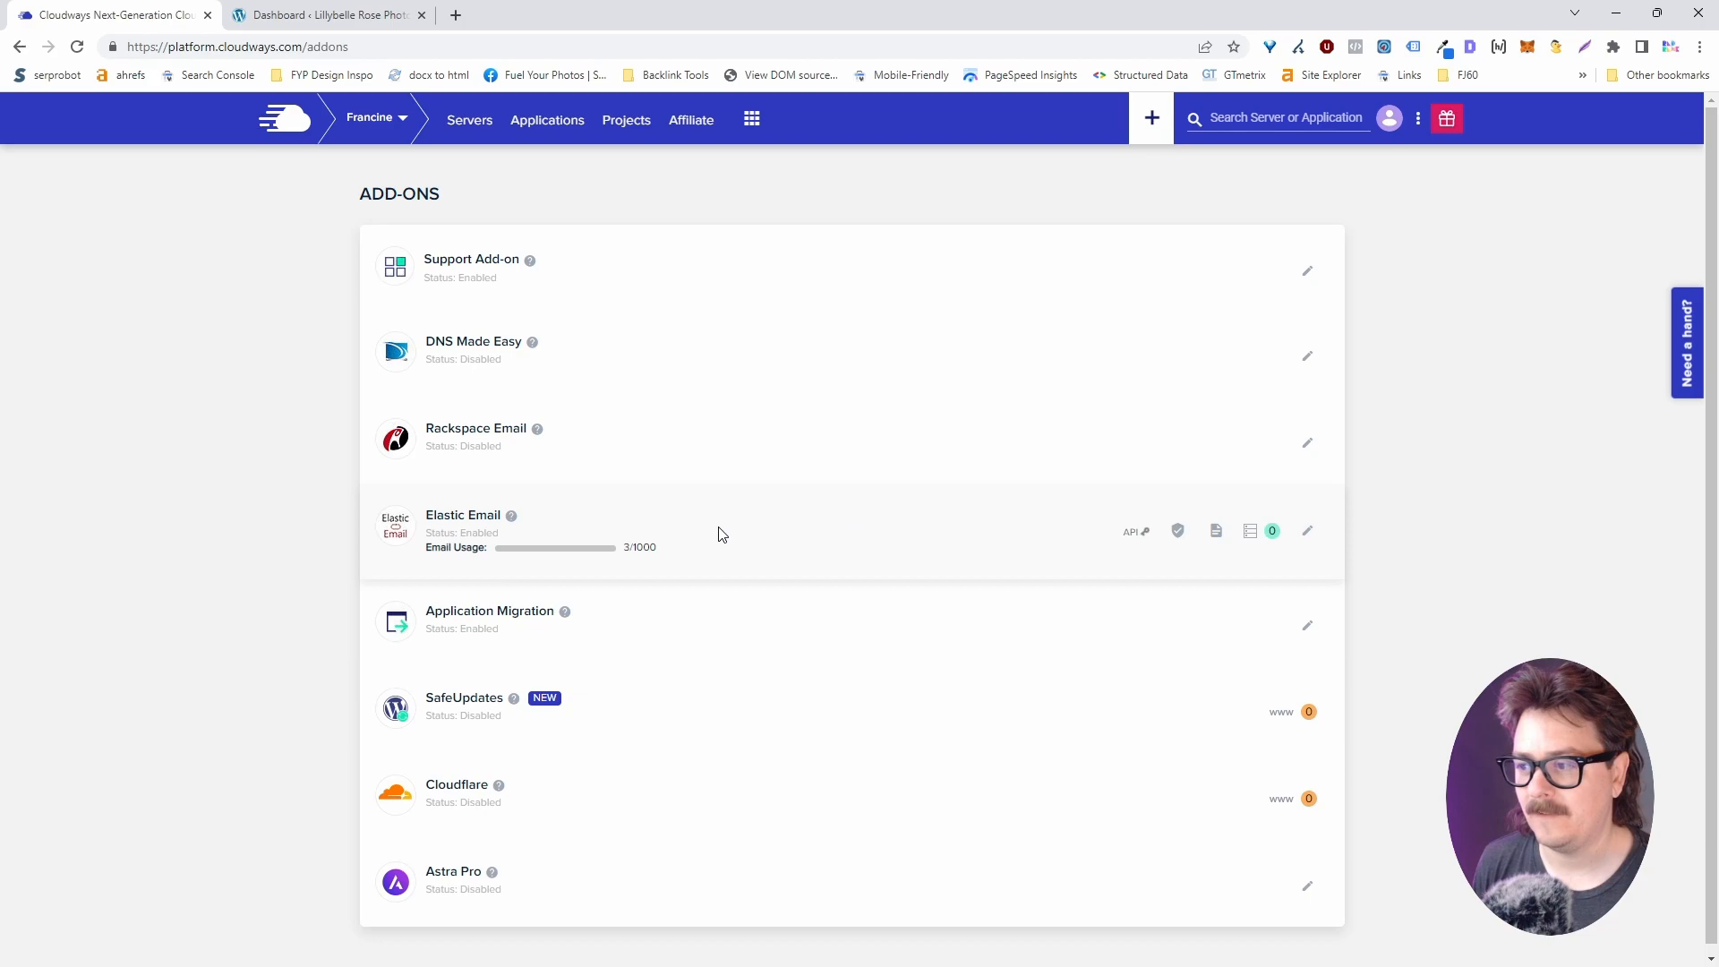
click(1311, 535)
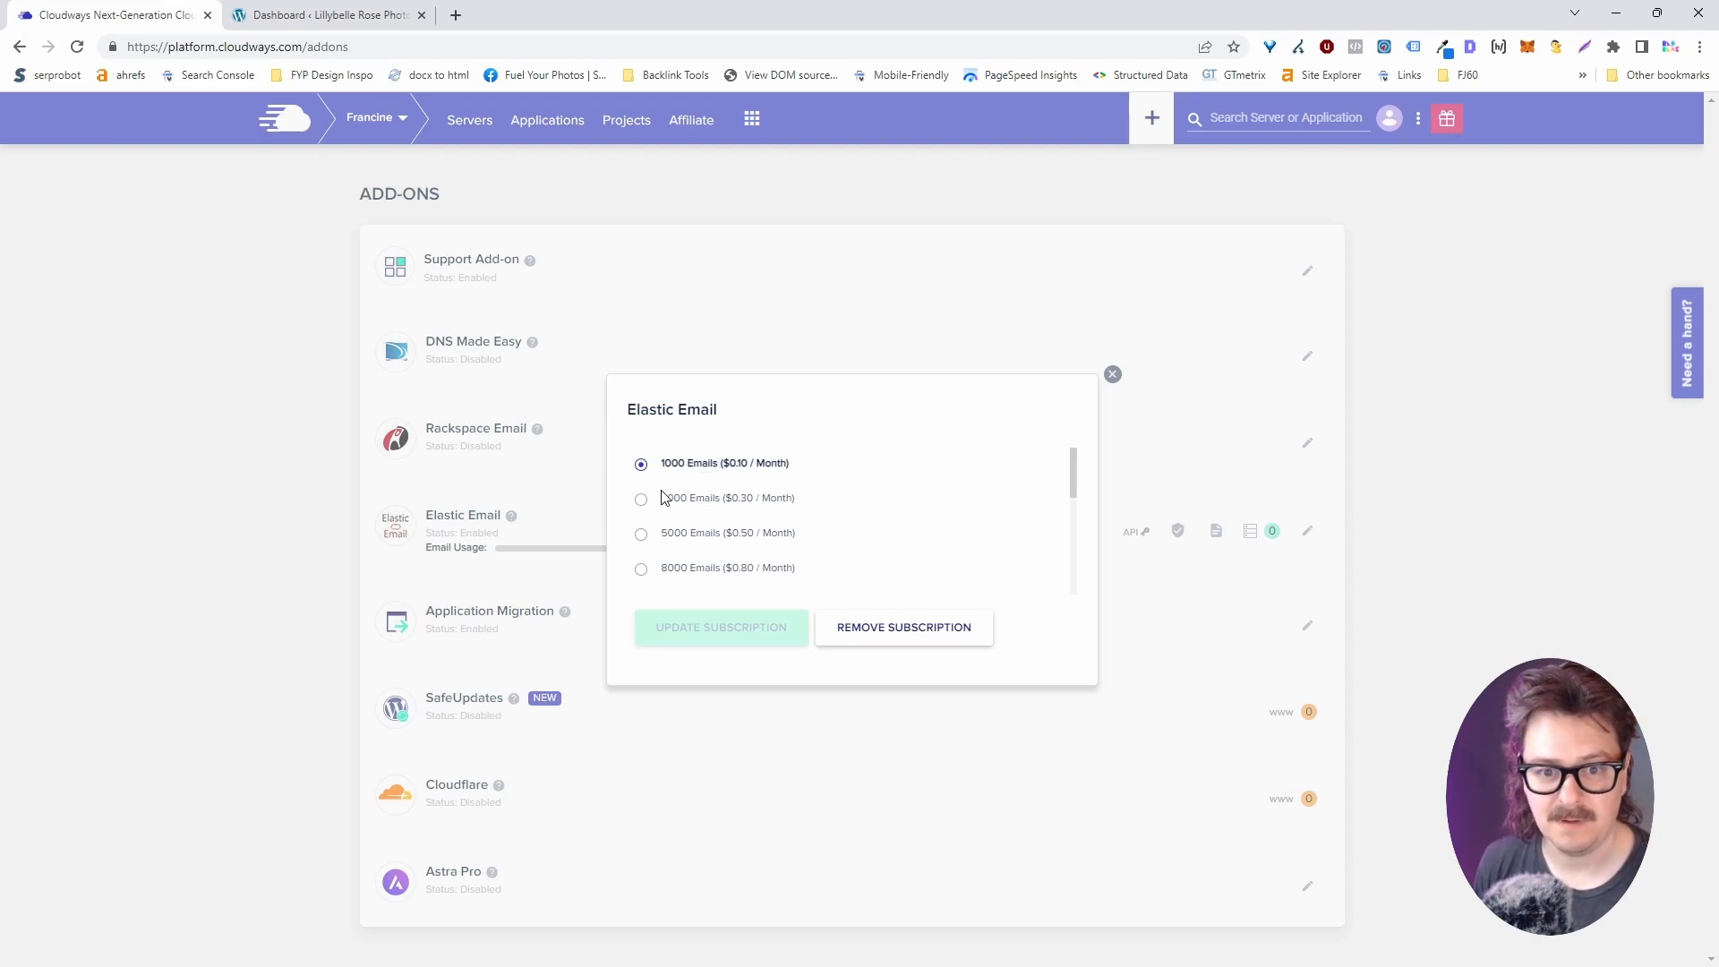
Leave the Elastic Email plan unchanged and reveal its API key.
click(1112, 374)
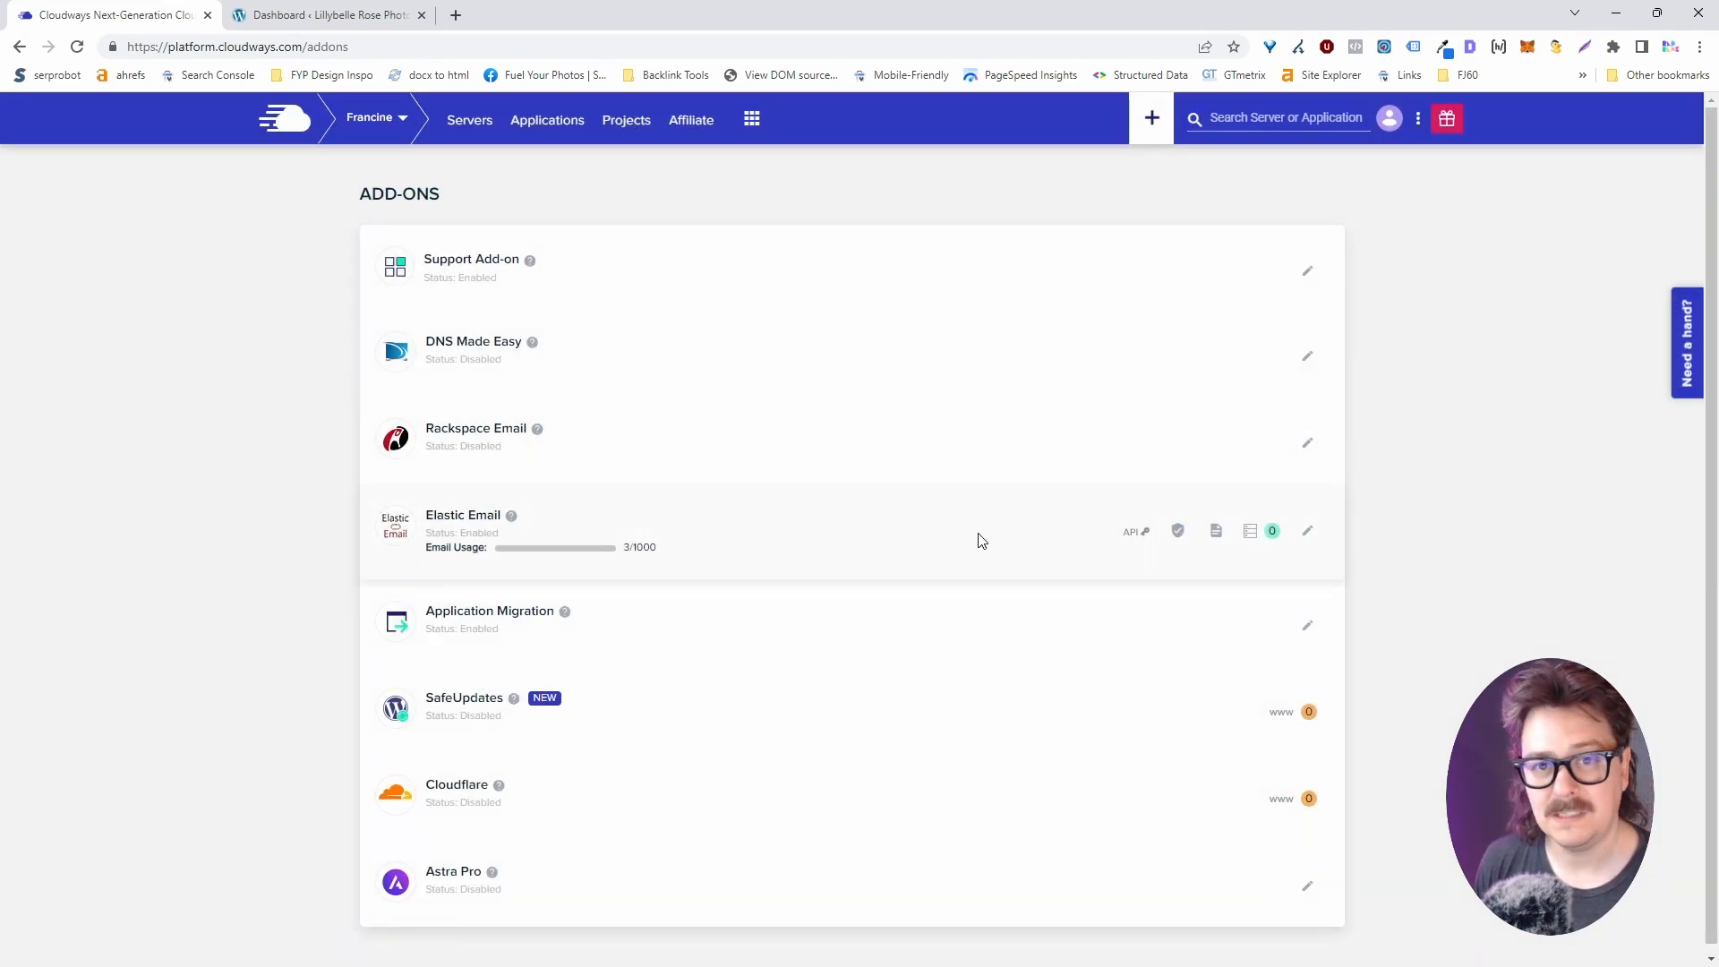
click(1143, 541)
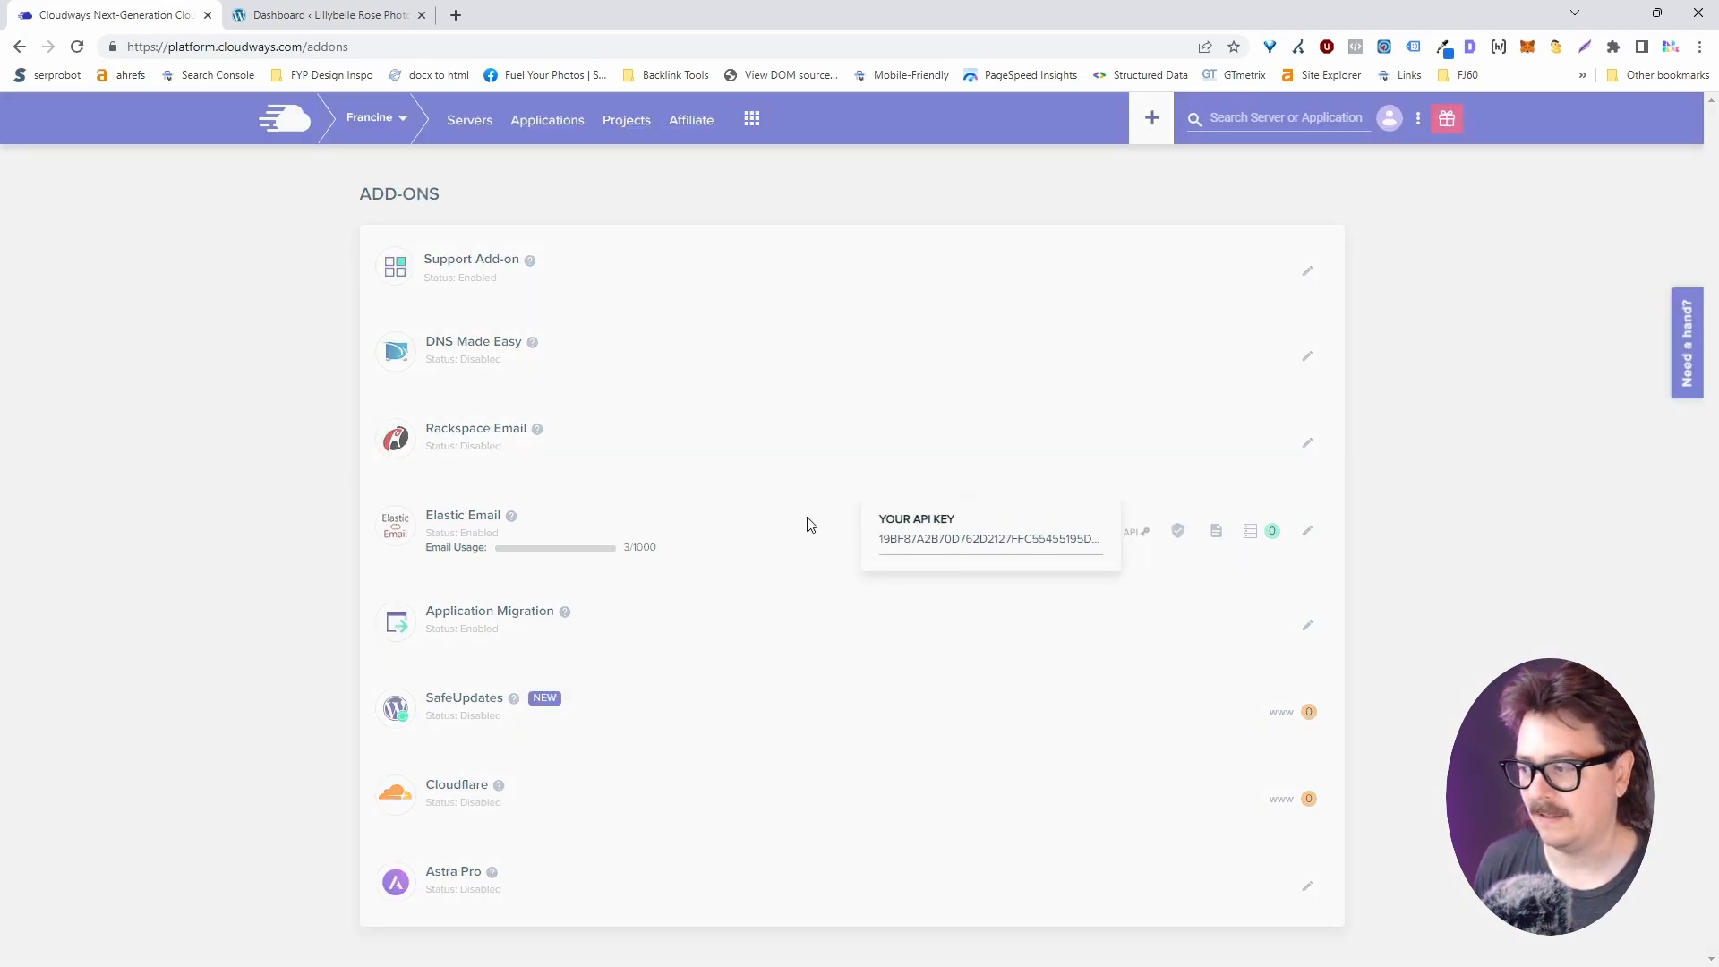
click(269, 548)
Switch to WordPress admin and go to Plugins > Add New.
click(293, 13)
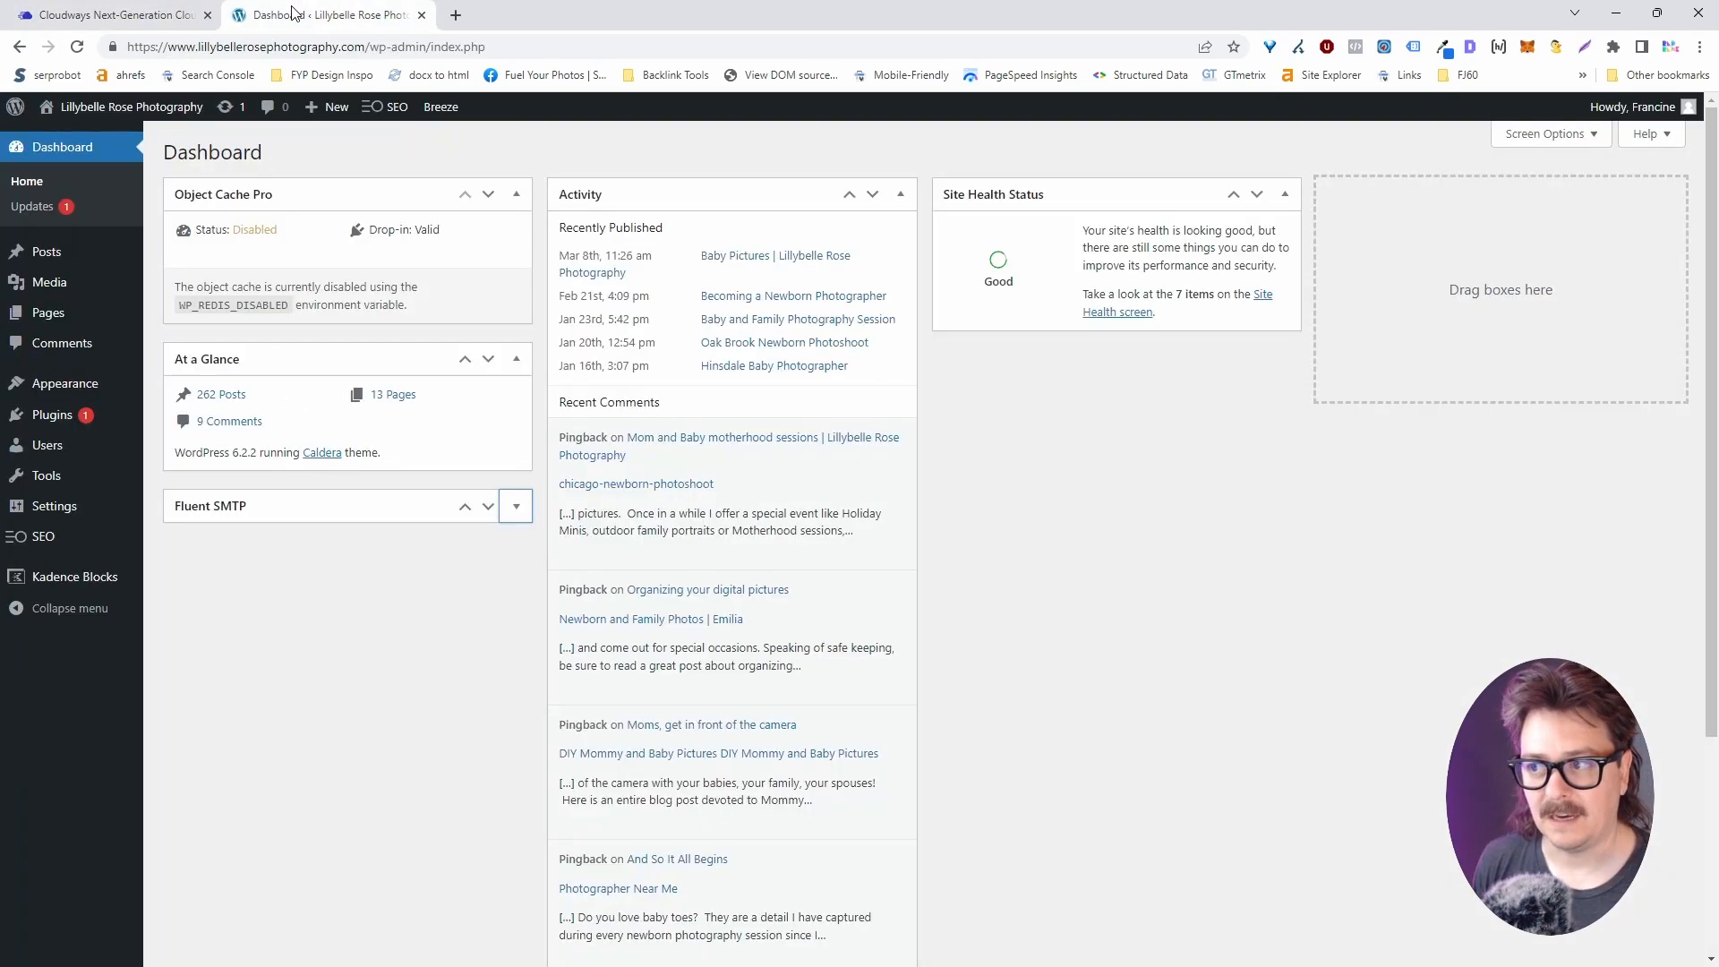
click(69, 414)
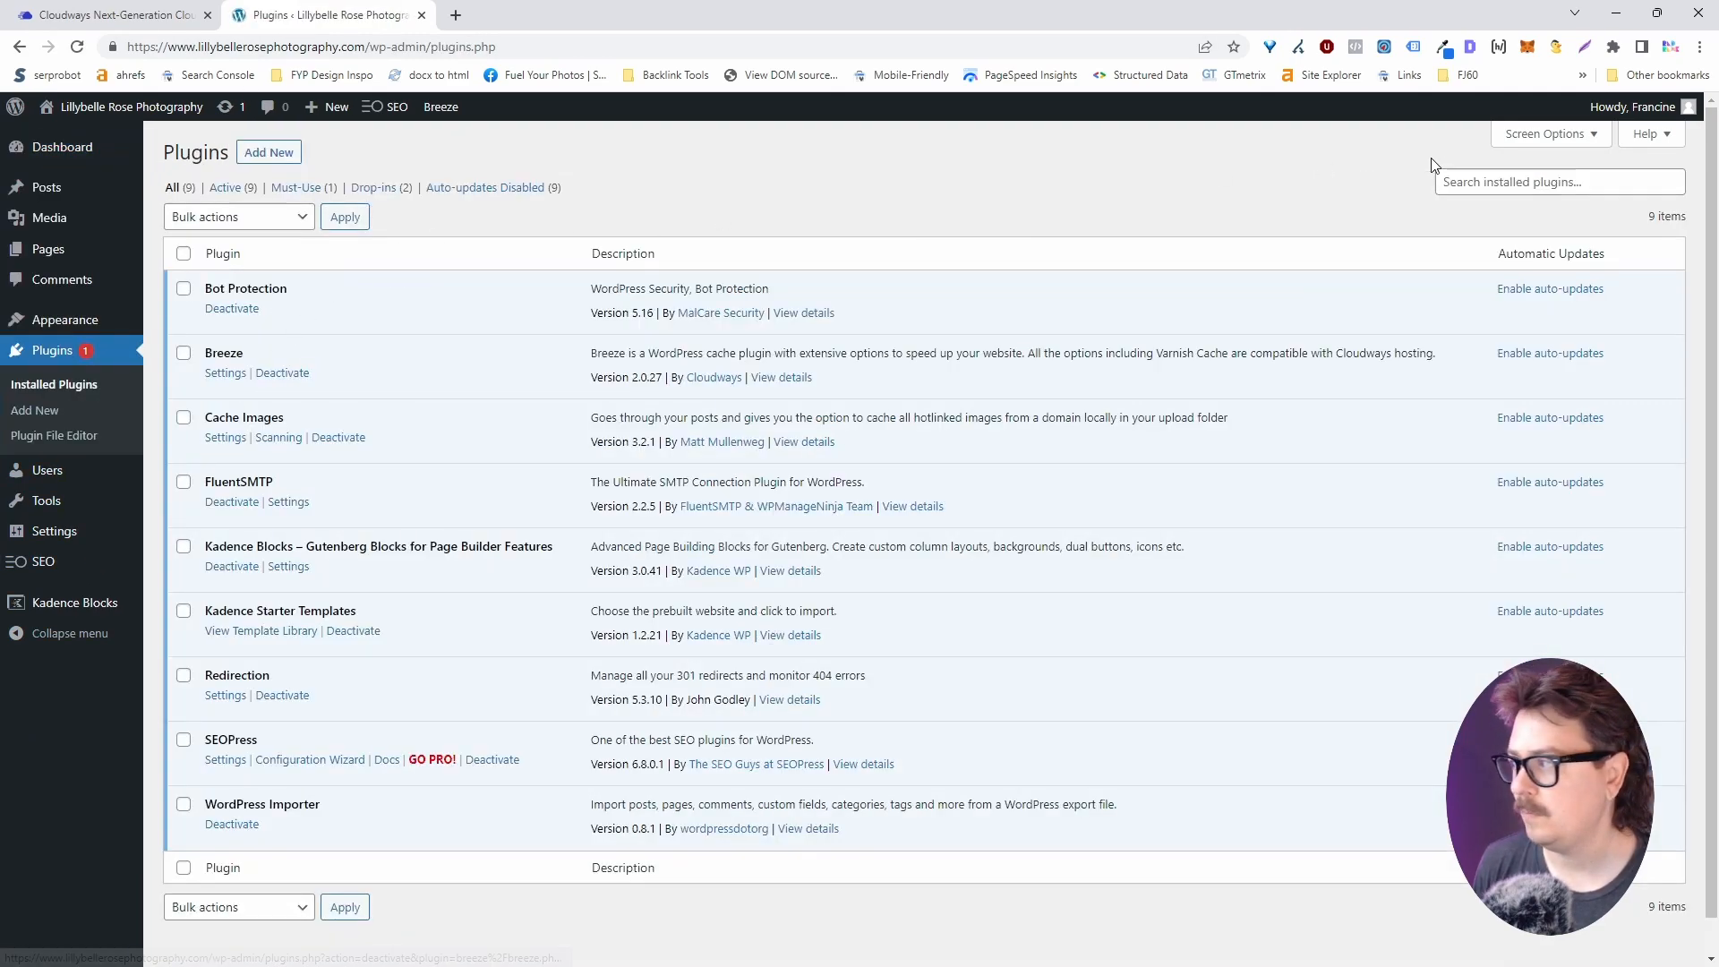
click(36, 410)
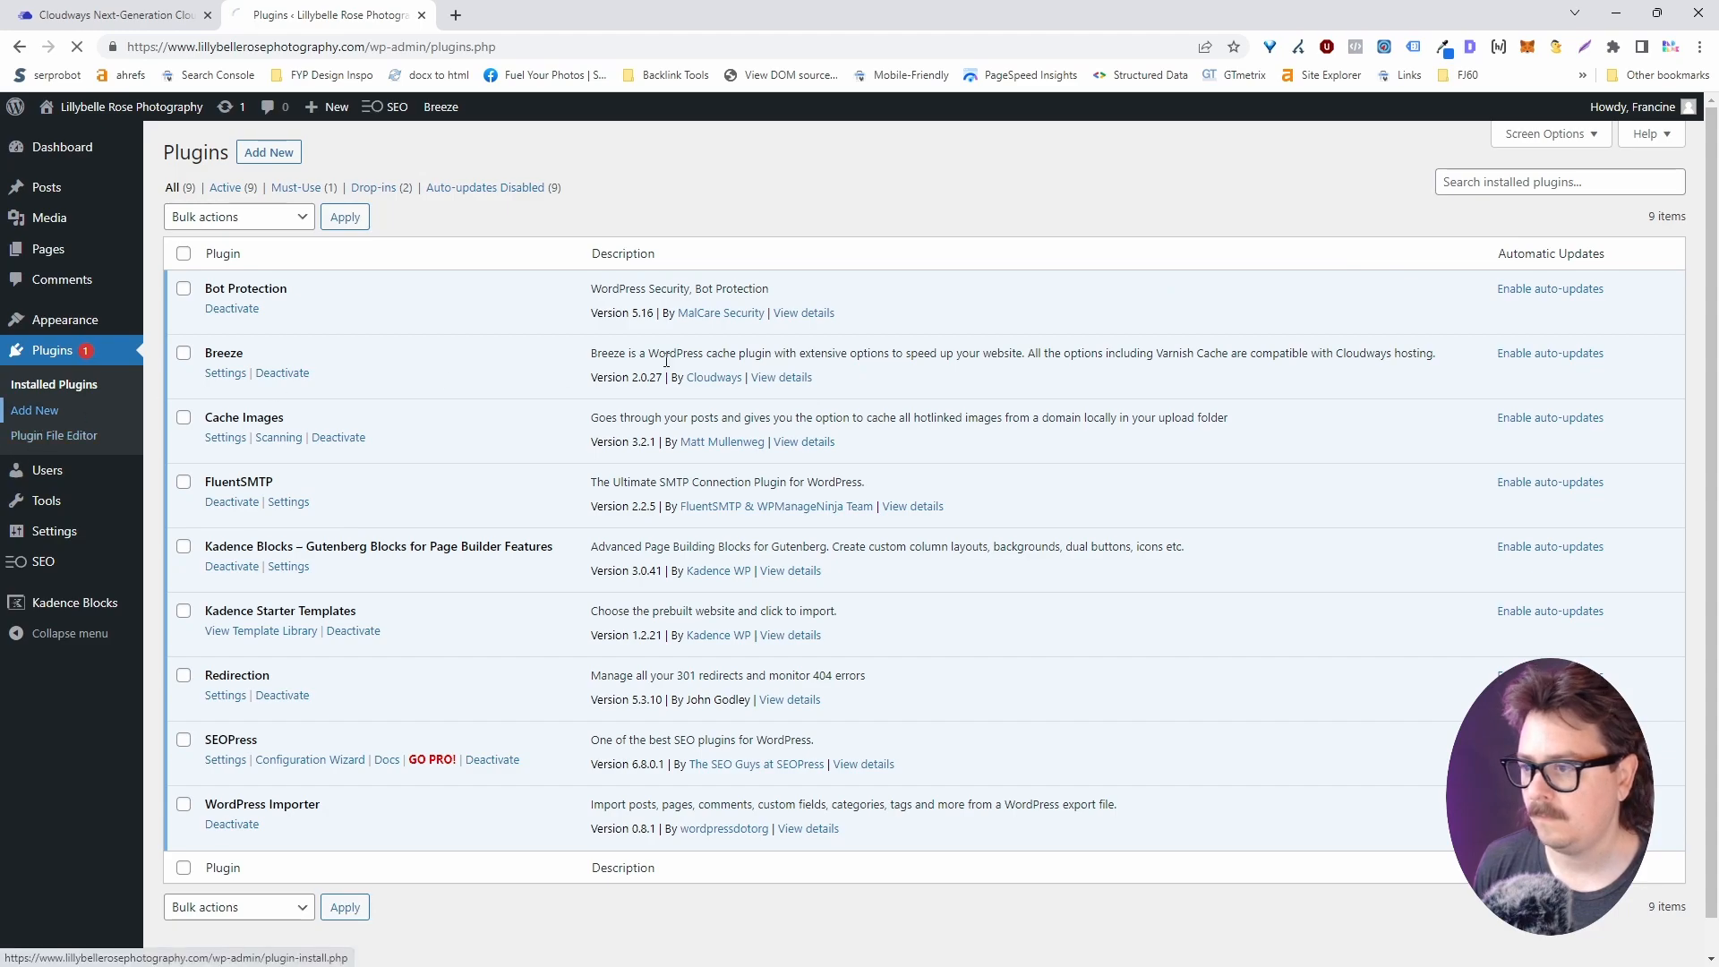
Search 'fluent smtp' to confirm it's active, then go to the Settings > Fluent SMTP dashboard.
click(1496, 201)
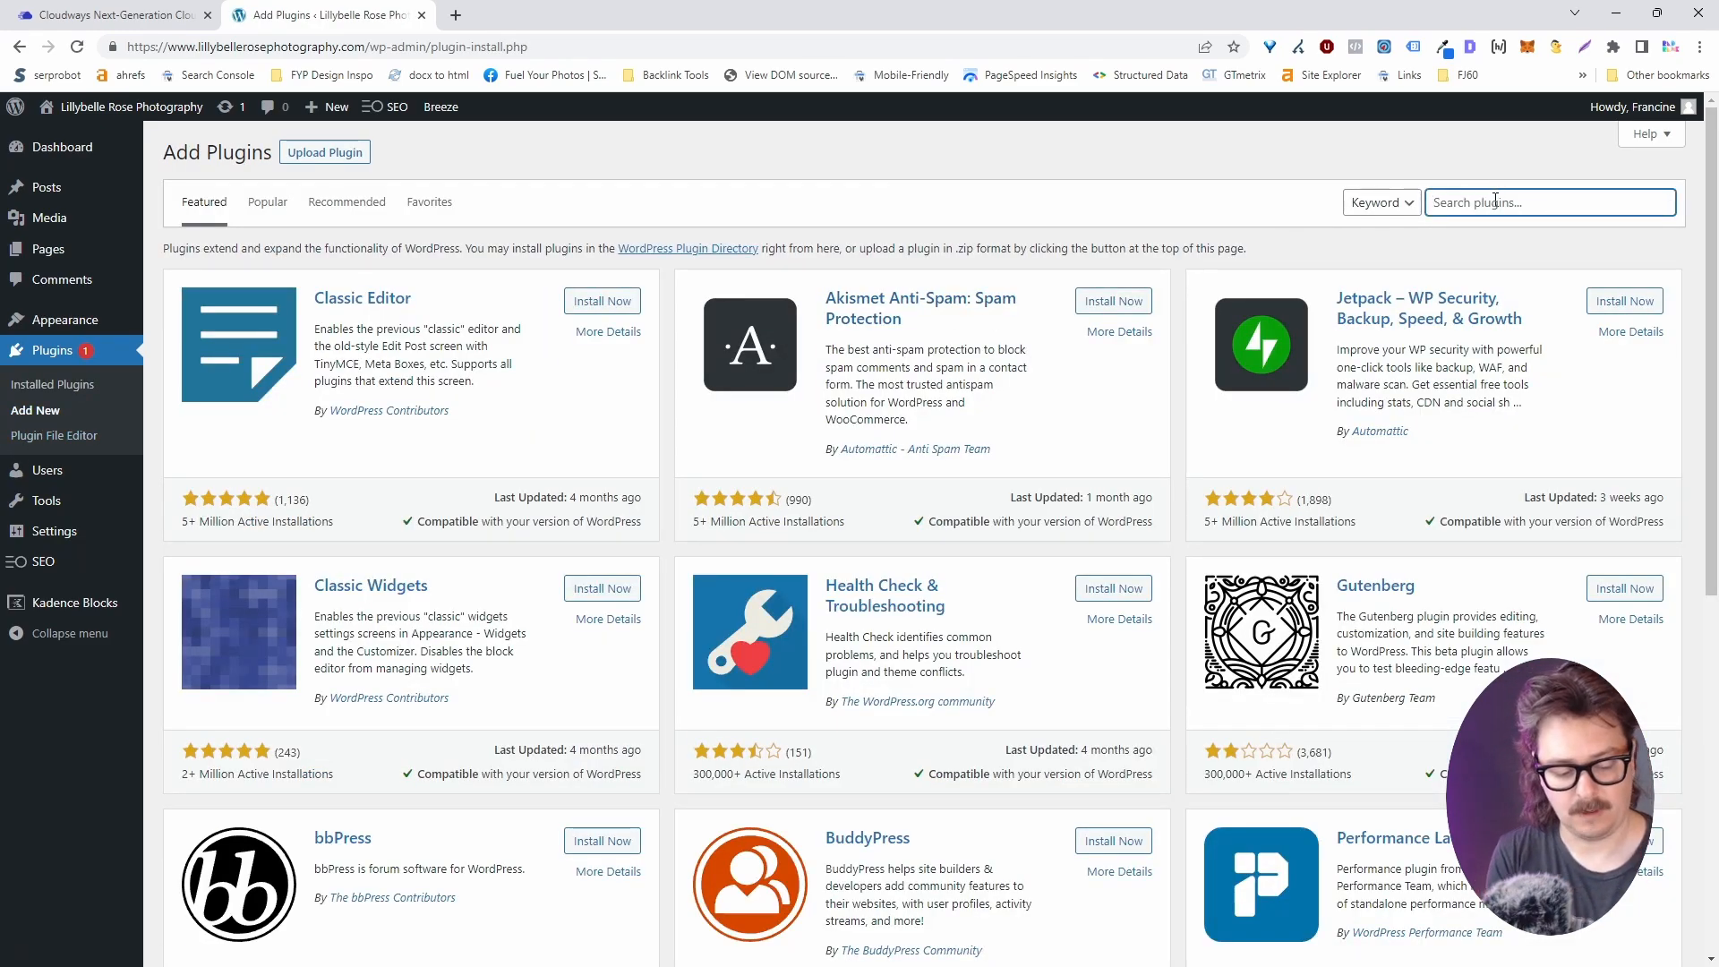
text(fluent smtp)
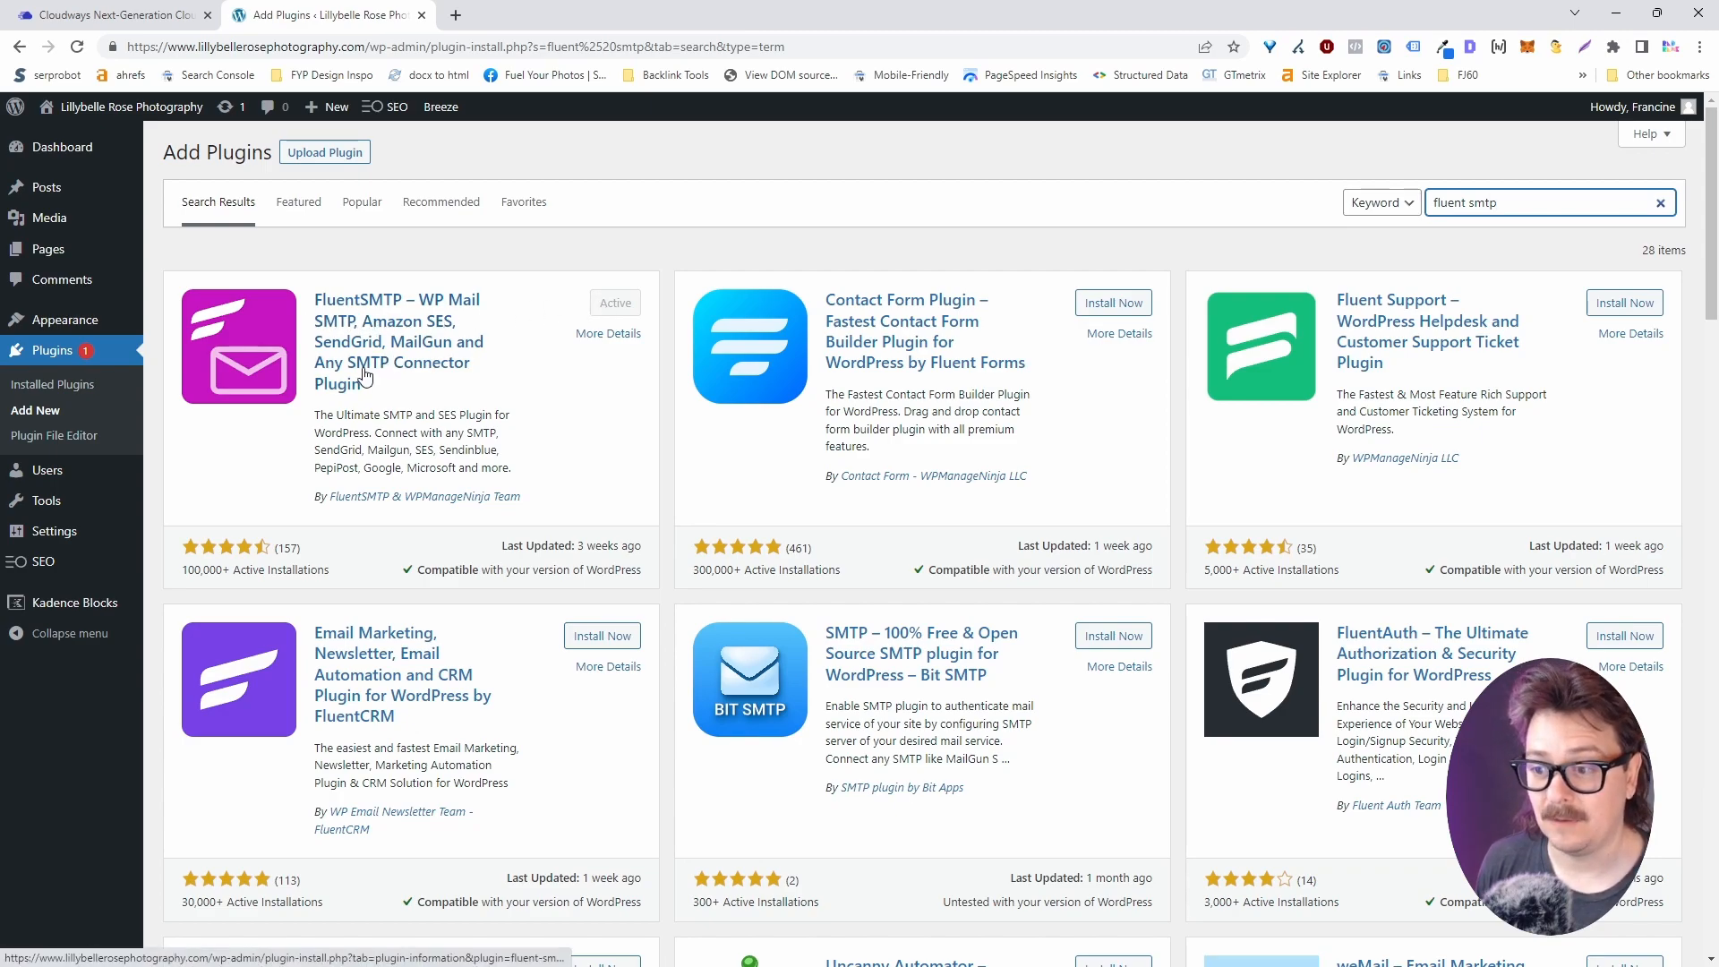
mouse_move(51, 547)
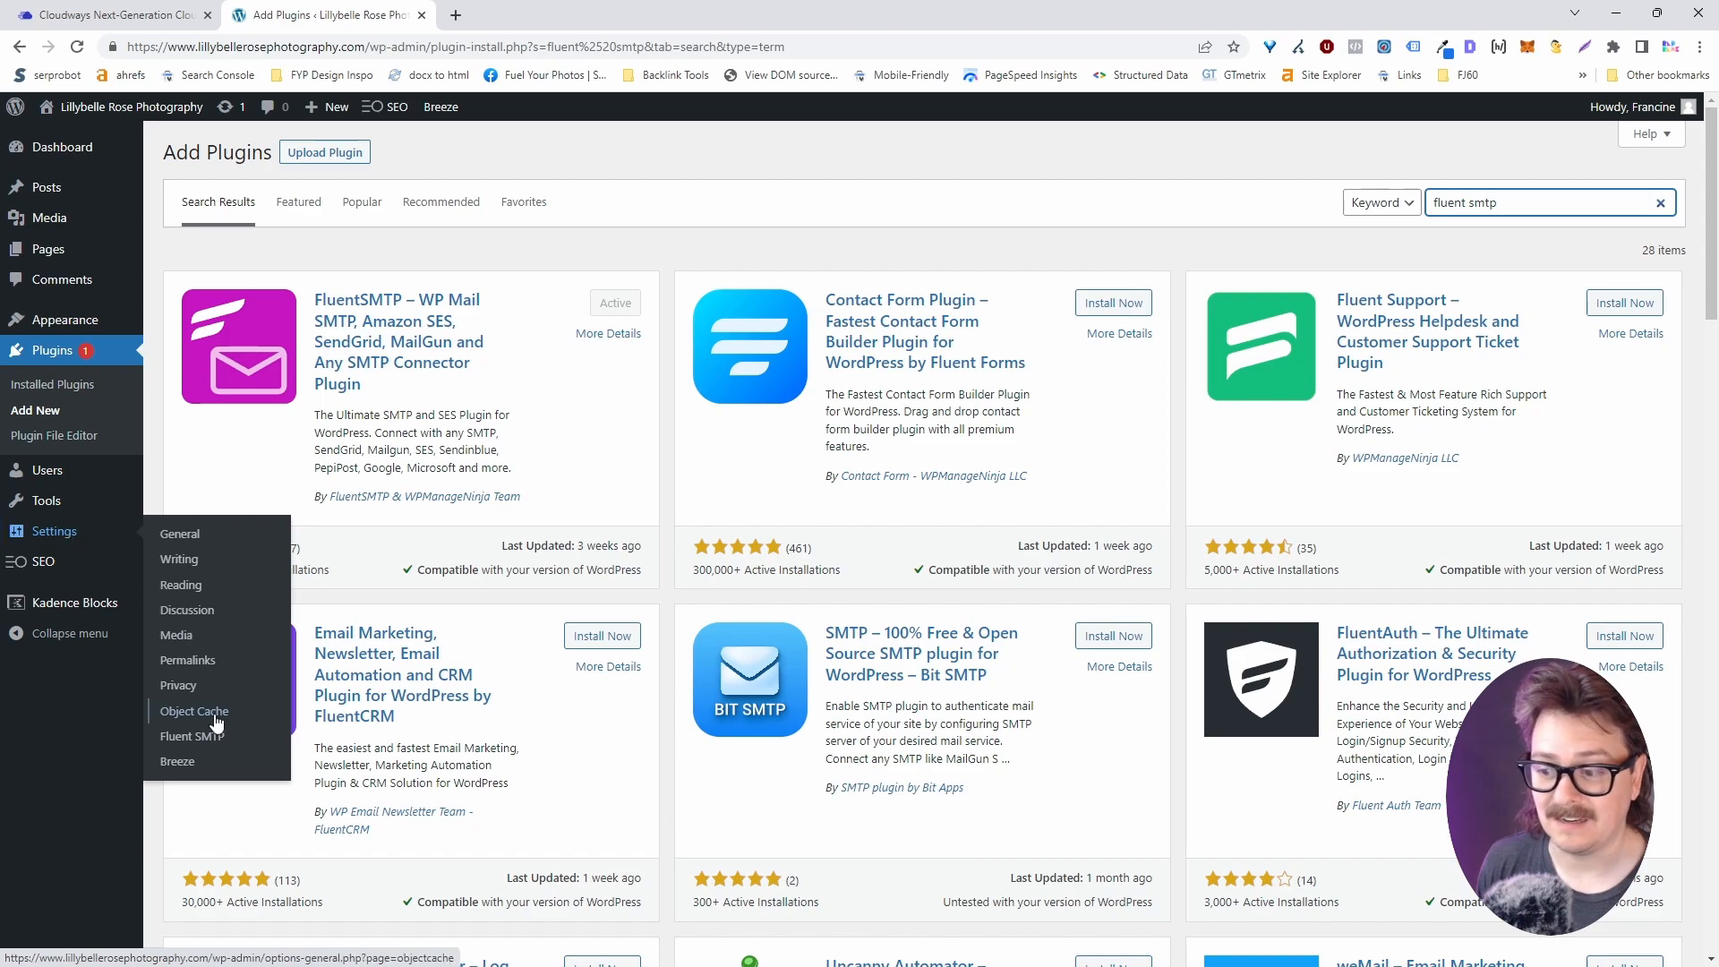
click(224, 742)
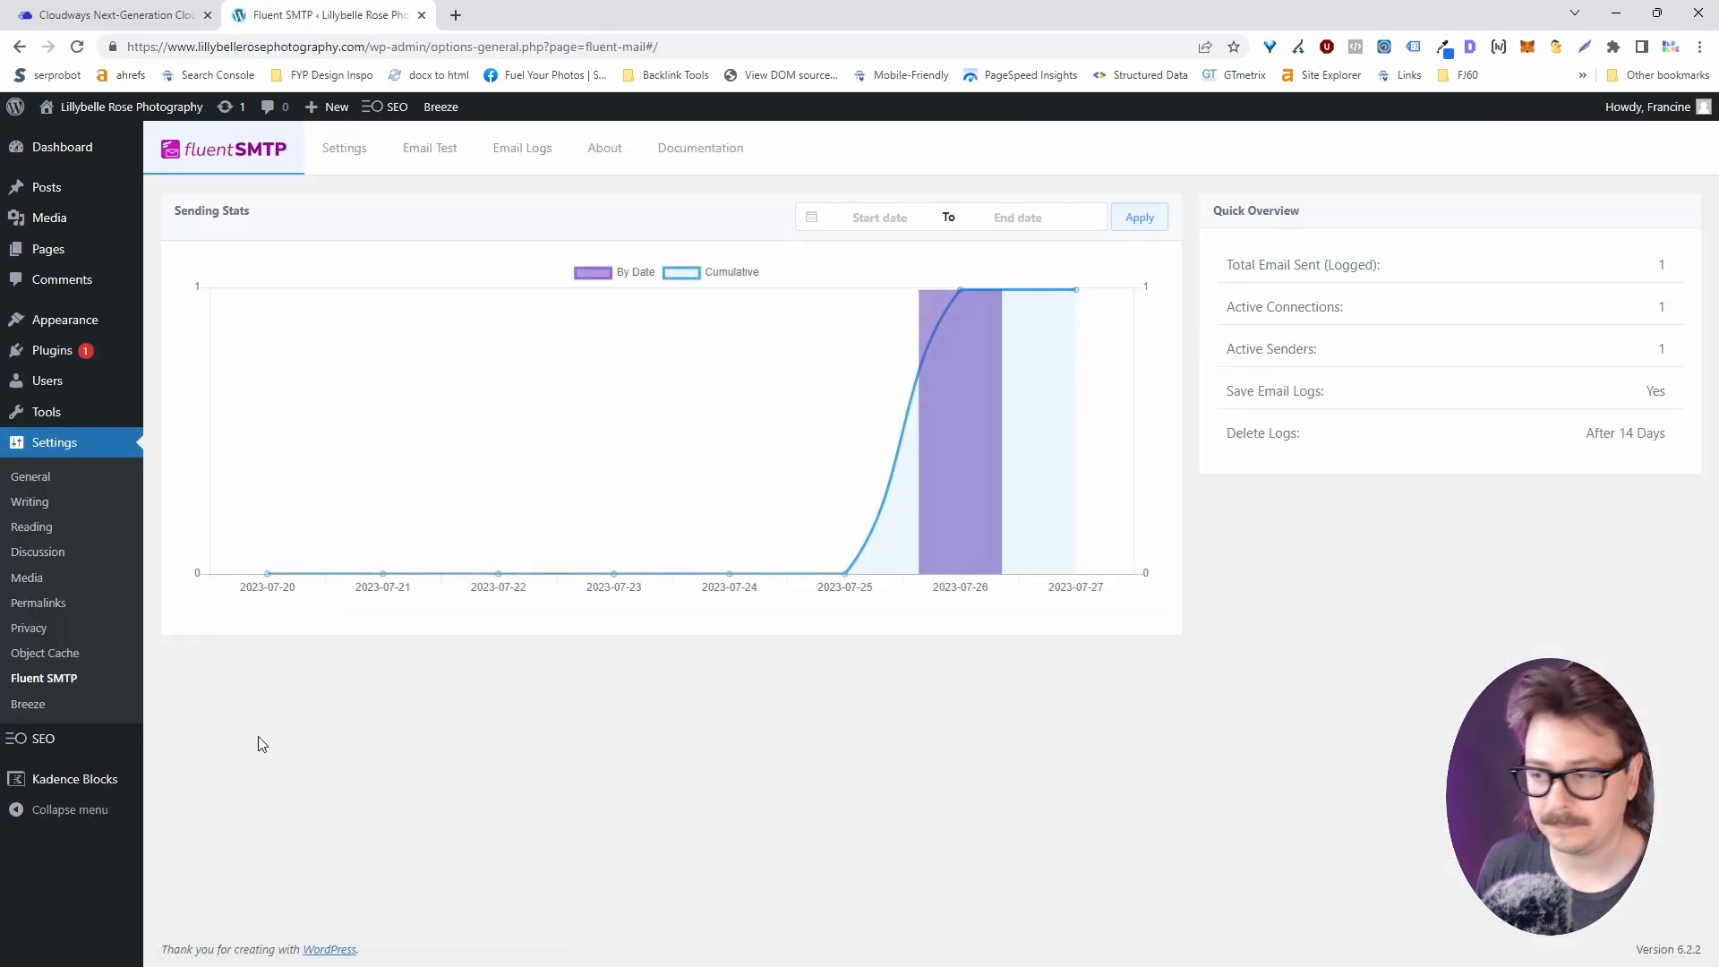
Add a FluentSMTP Elastic Email connection with the From Name left blank.
click(345, 153)
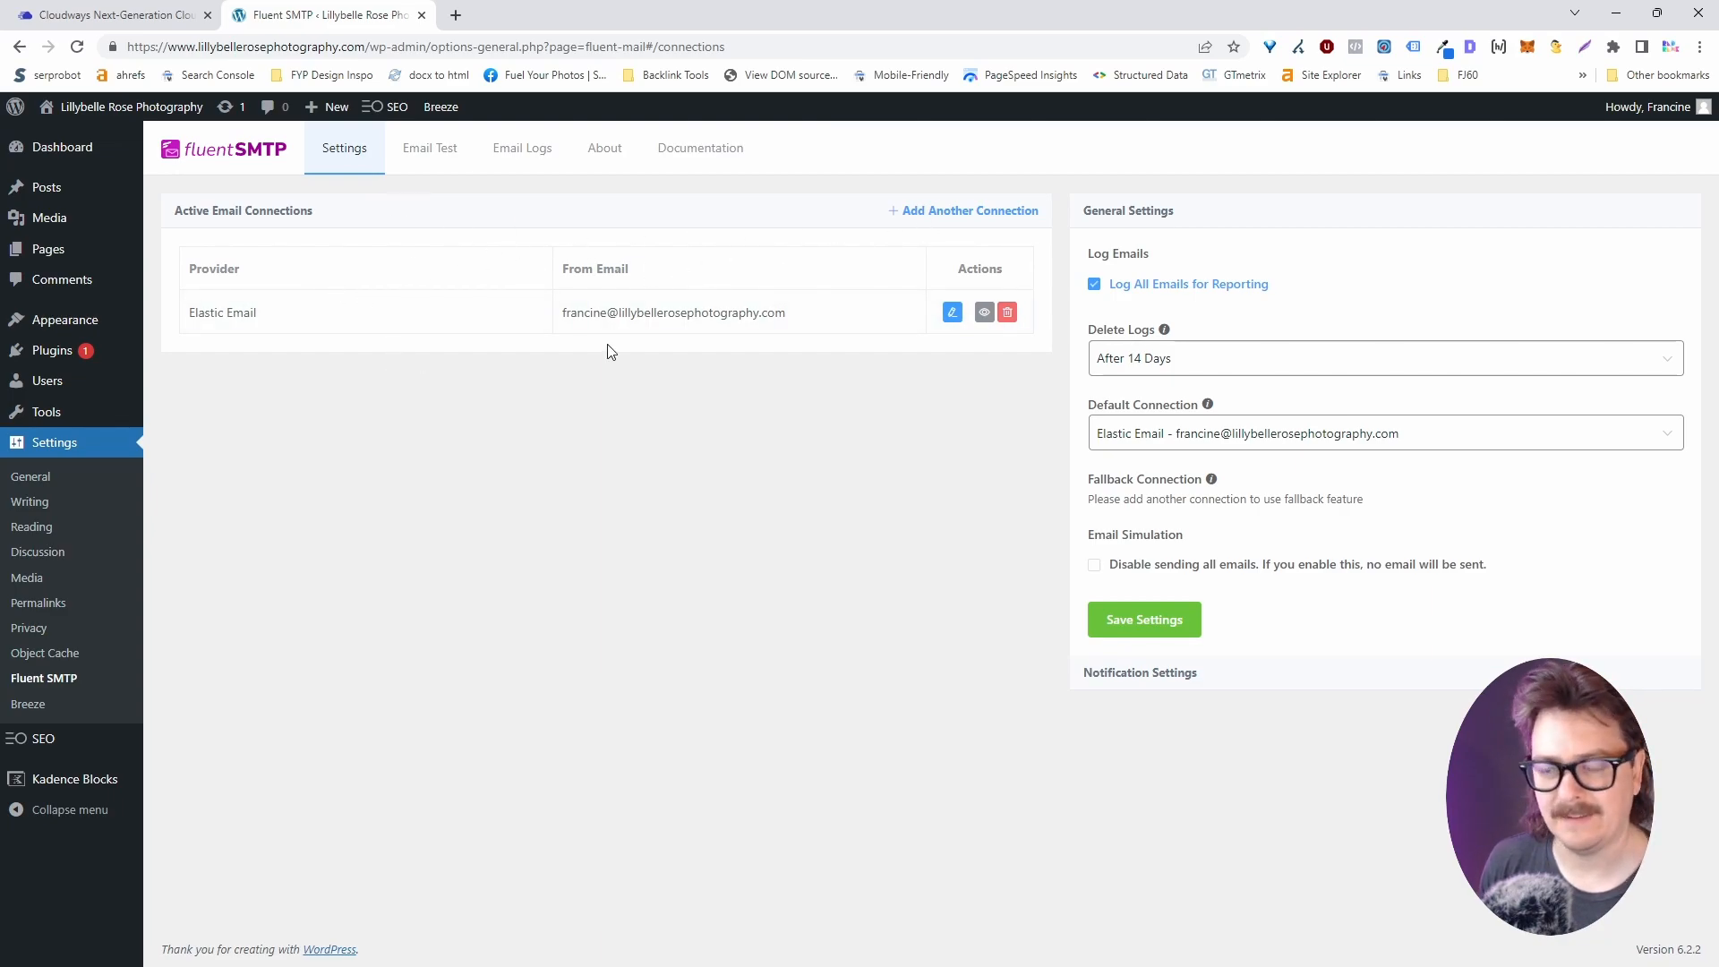
click(978, 215)
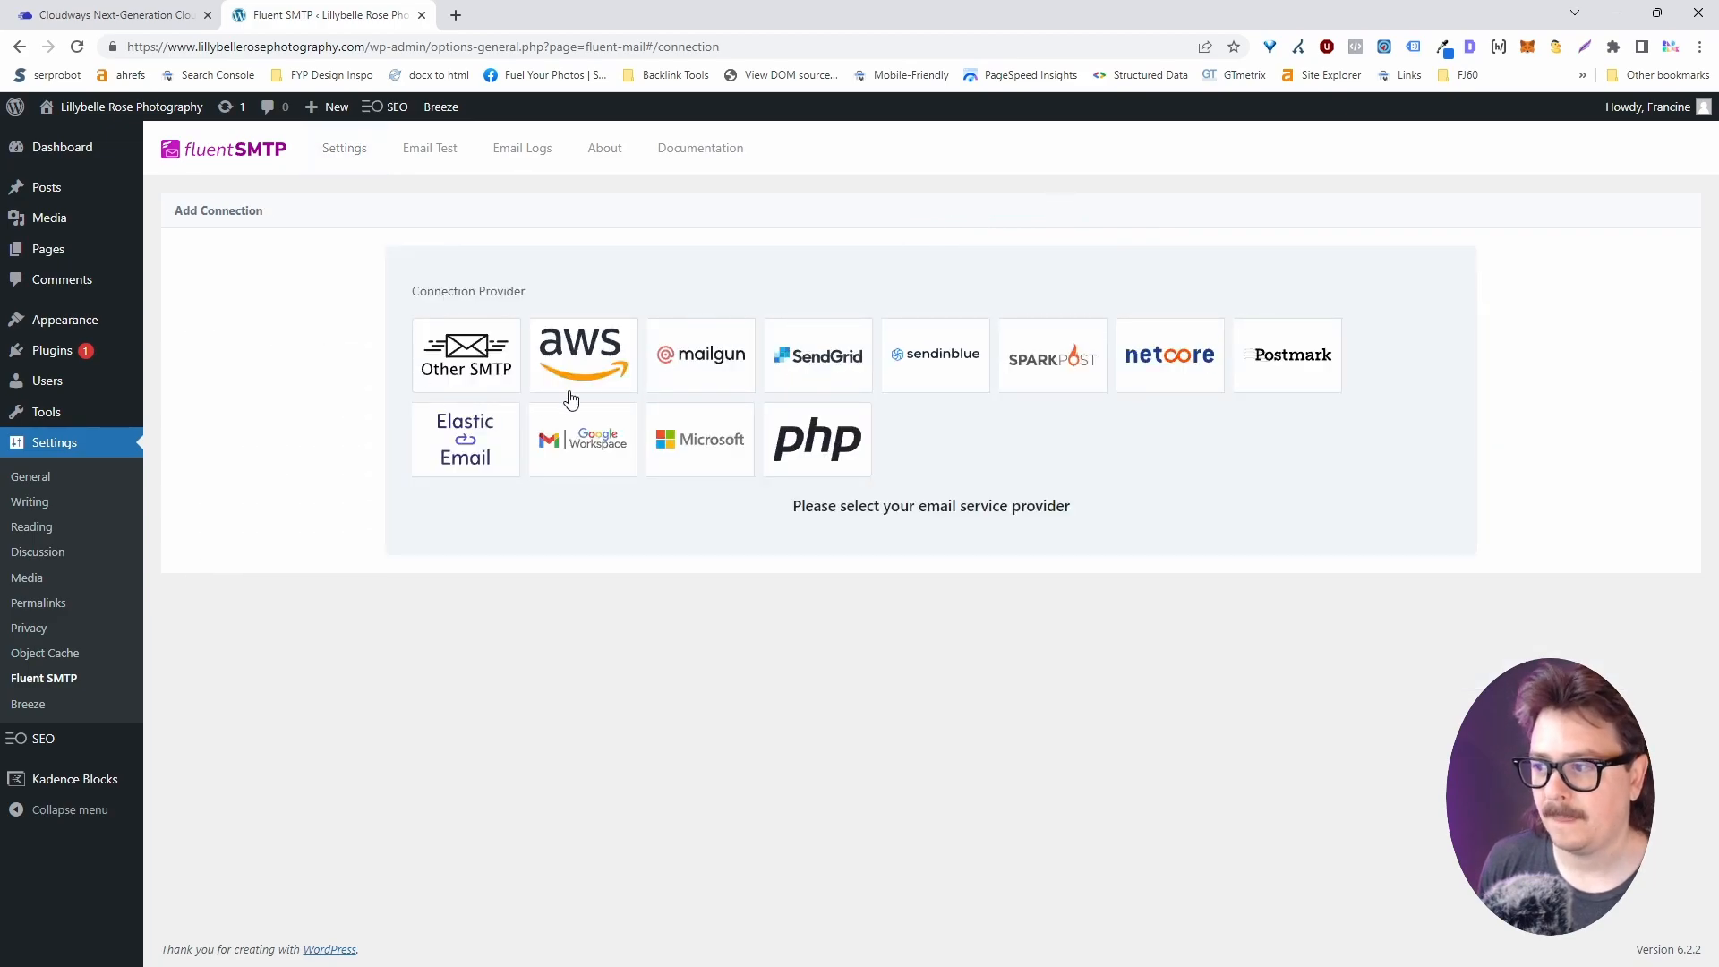
click(482, 461)
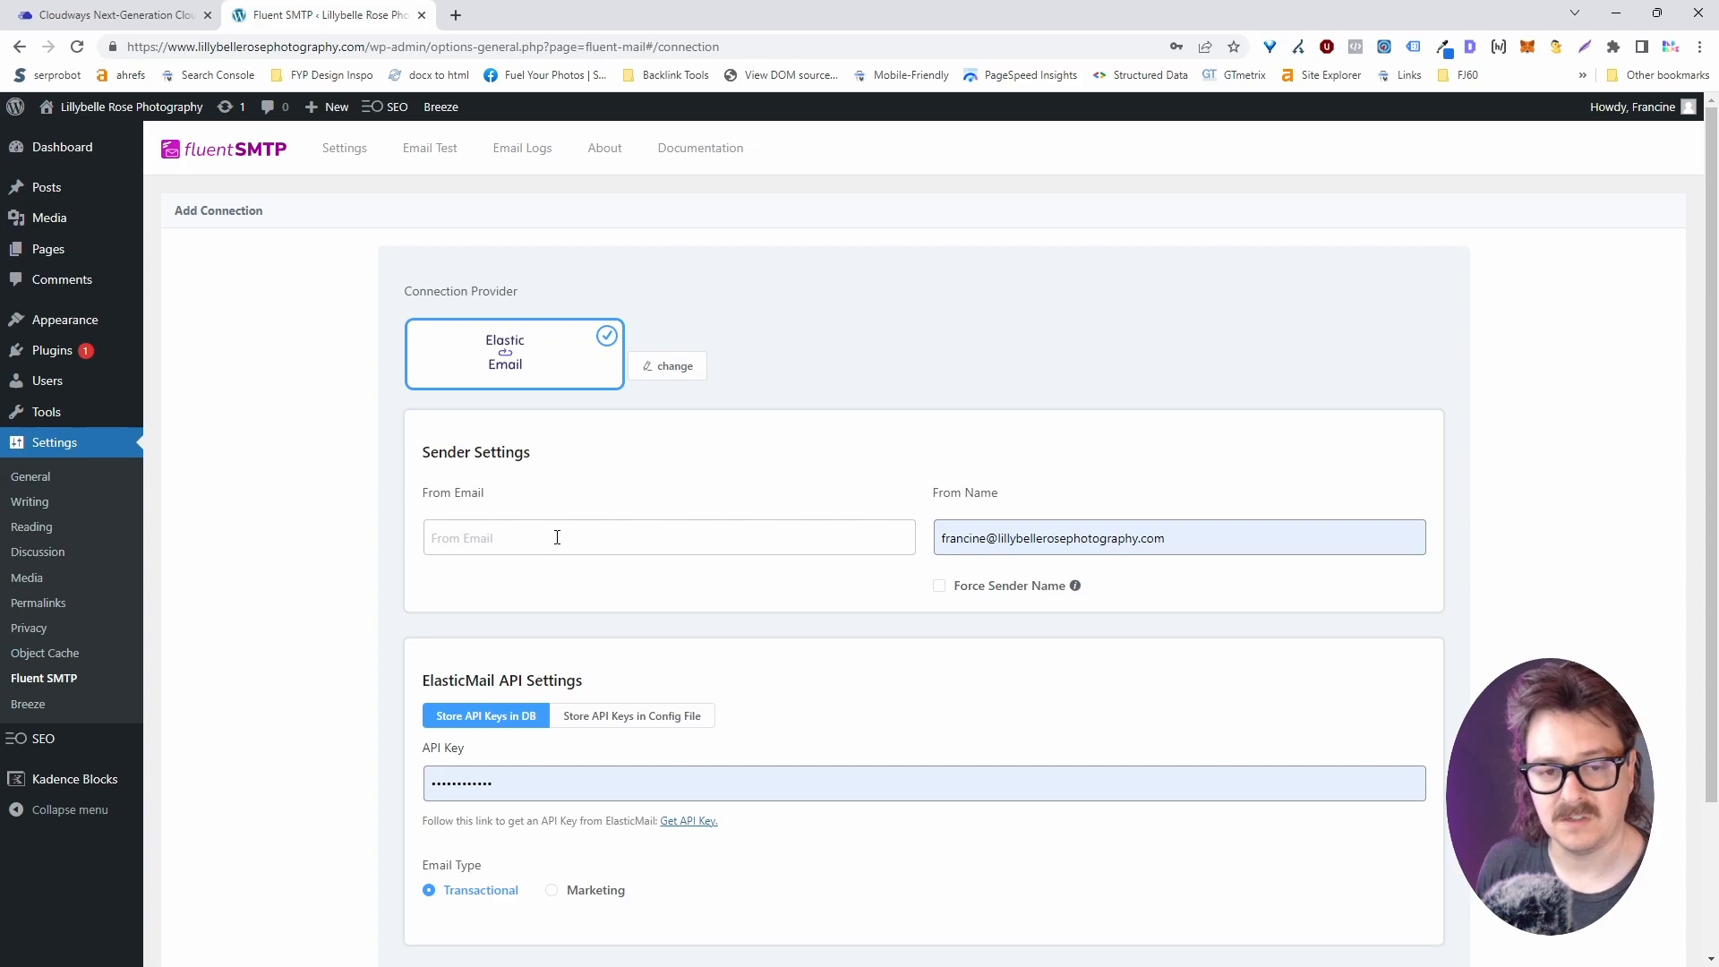
click(985, 538)
key(ctrl+a)
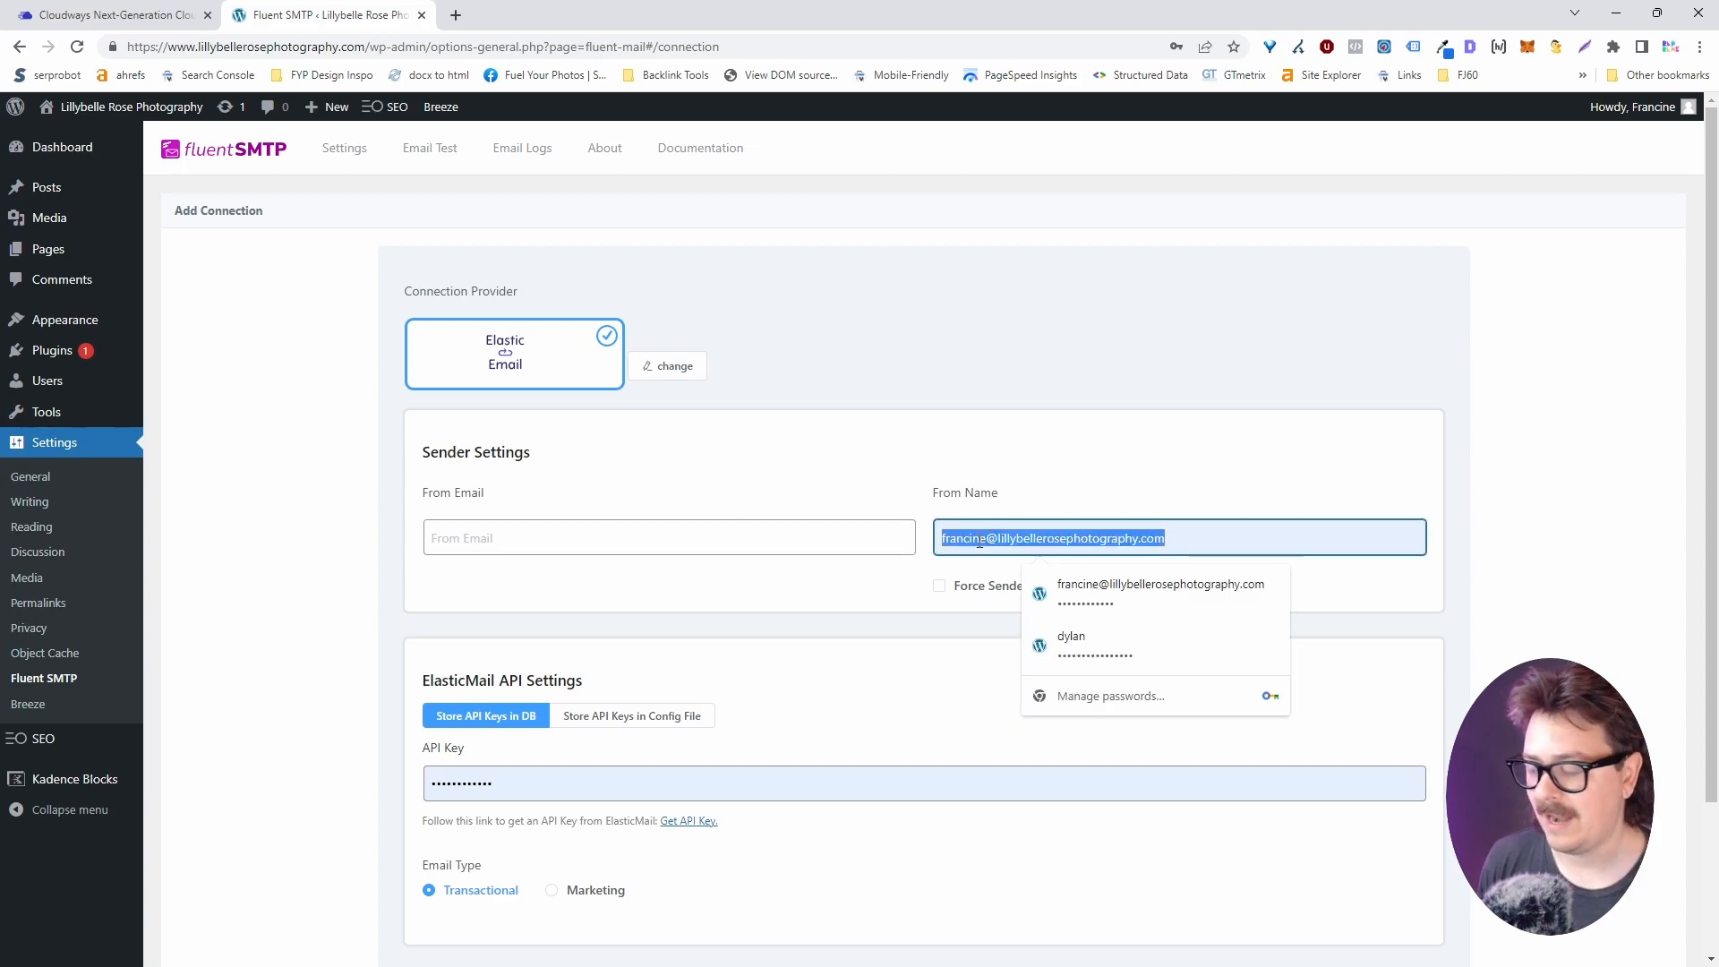
key(BackSpace)
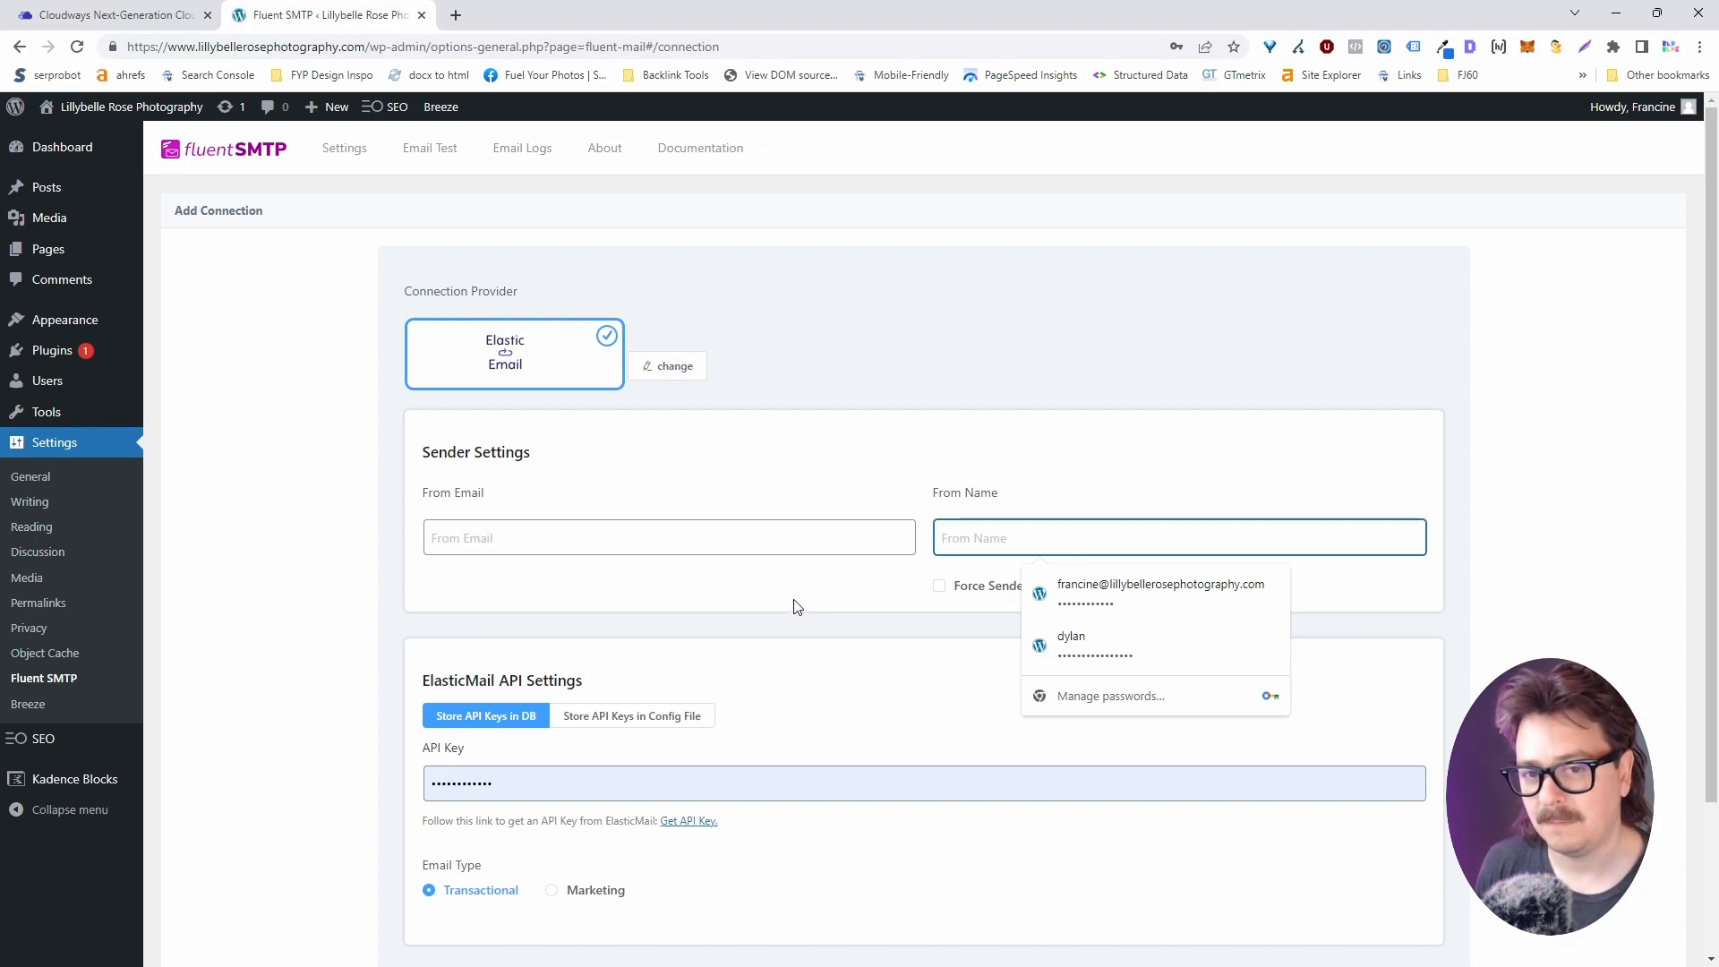
Replace the autofilled API Key with the Cloudways Elastic Email key.
scroll(814, 603, down, 2)
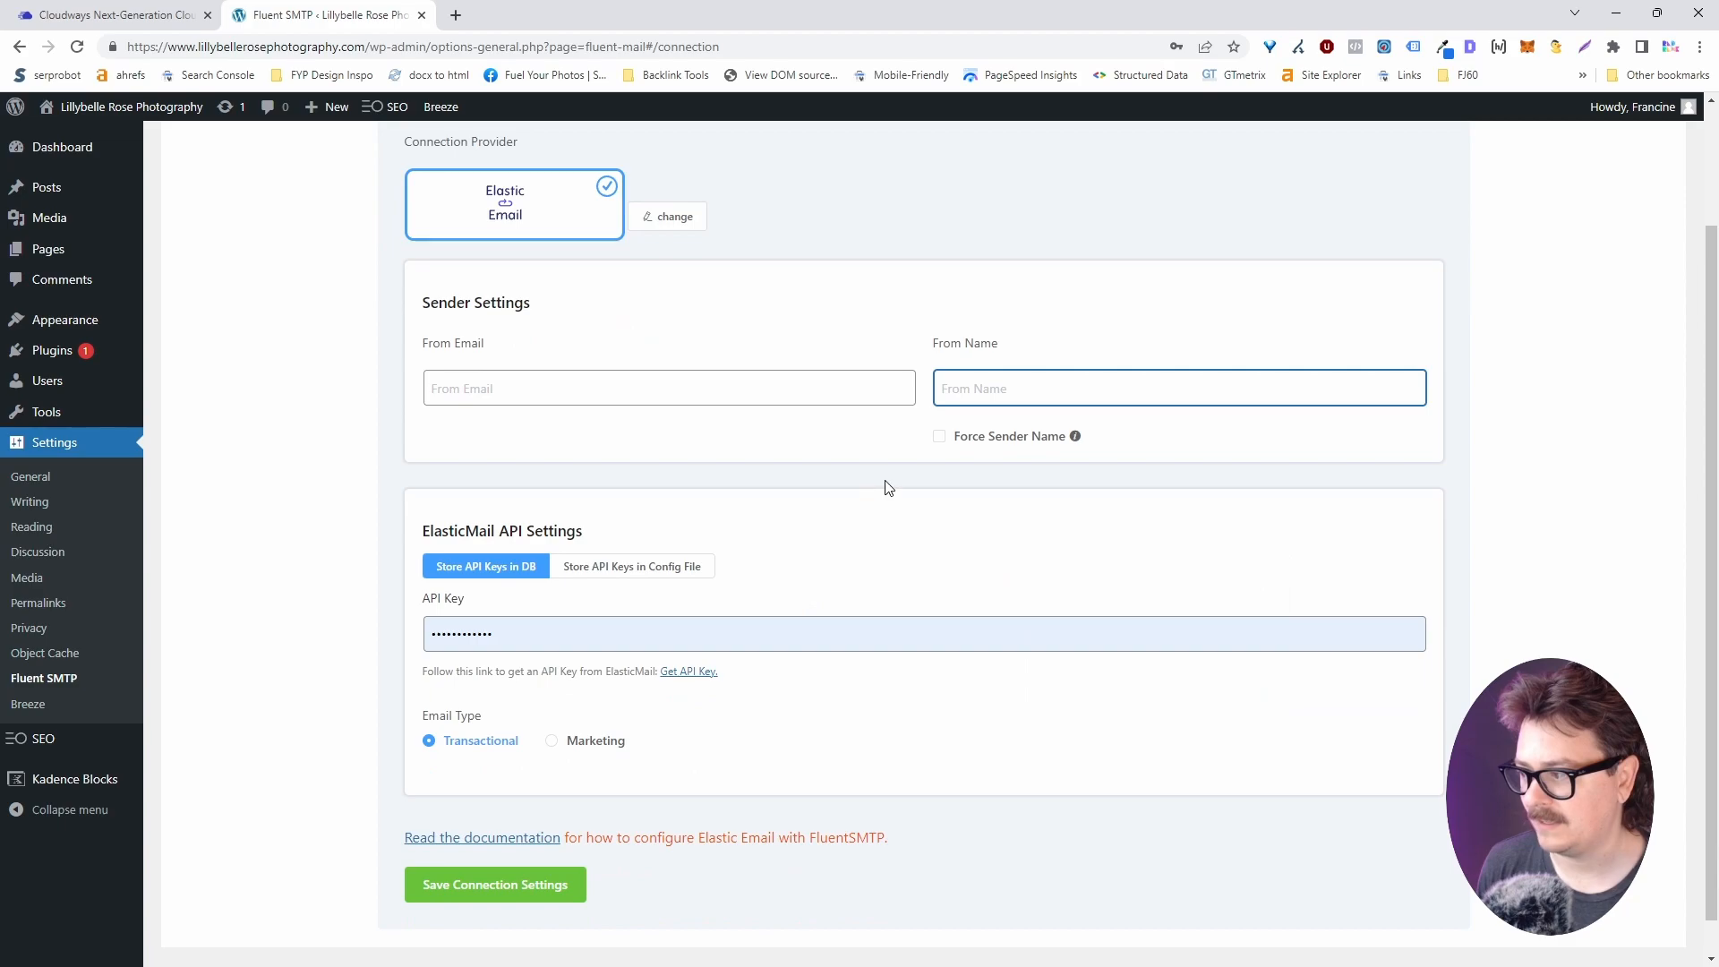
double_click(507, 630)
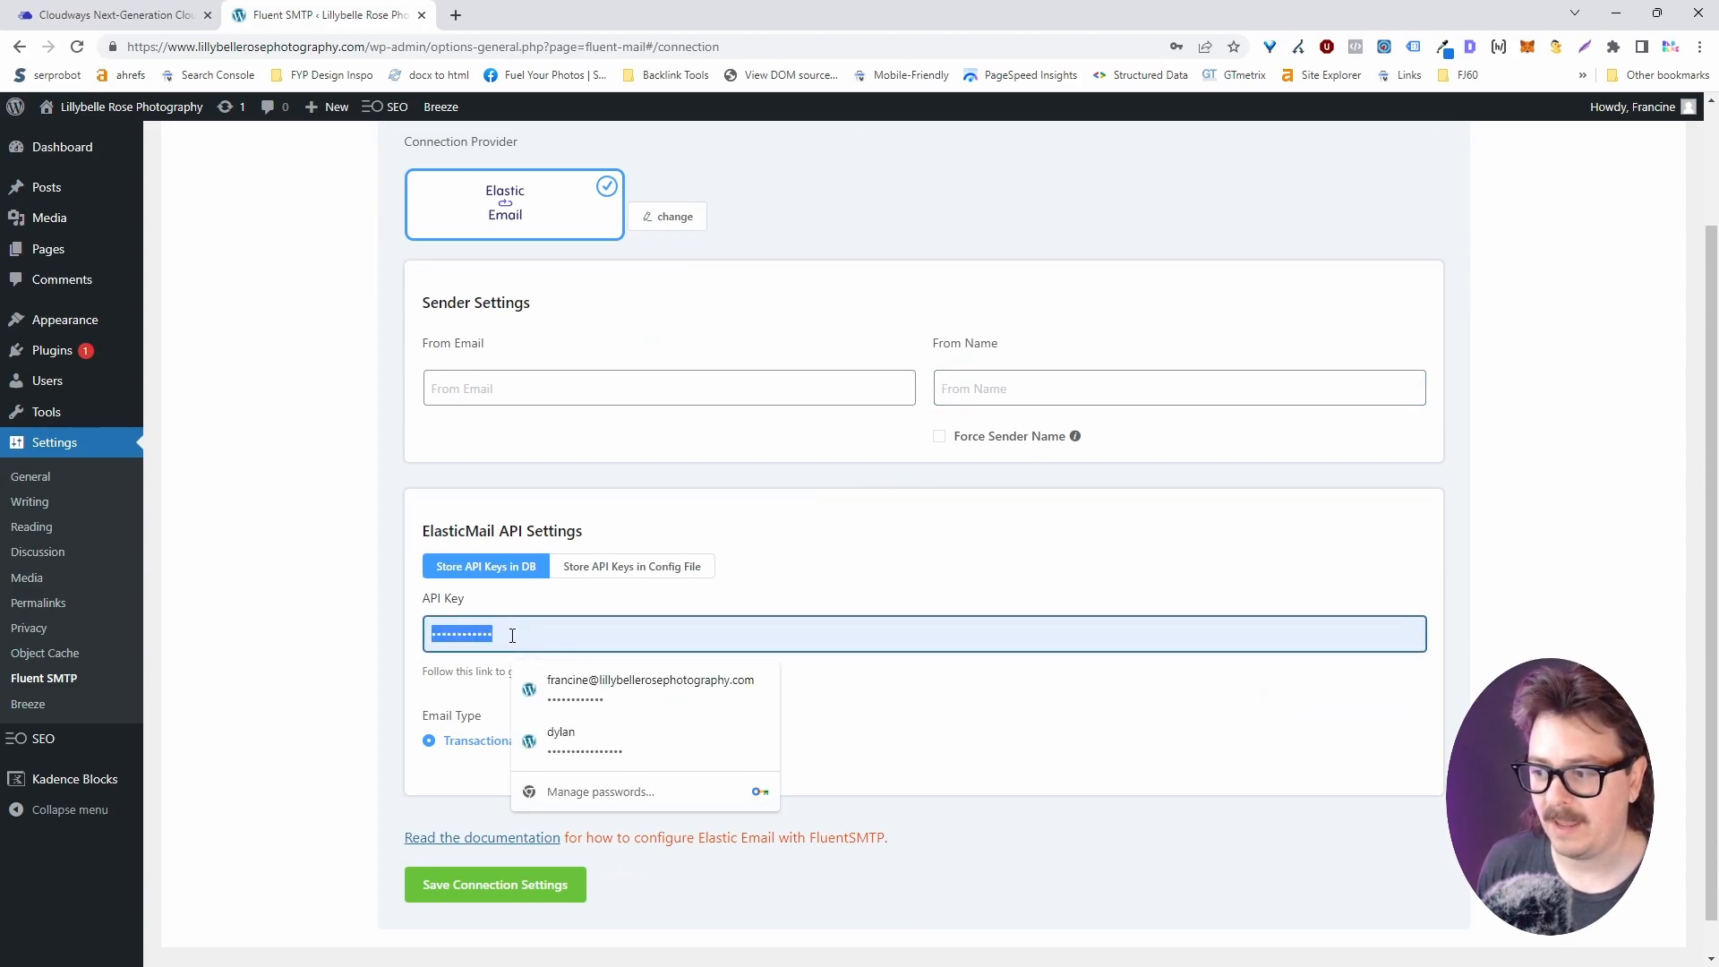
key(BackSpace)
right_click(492, 643)
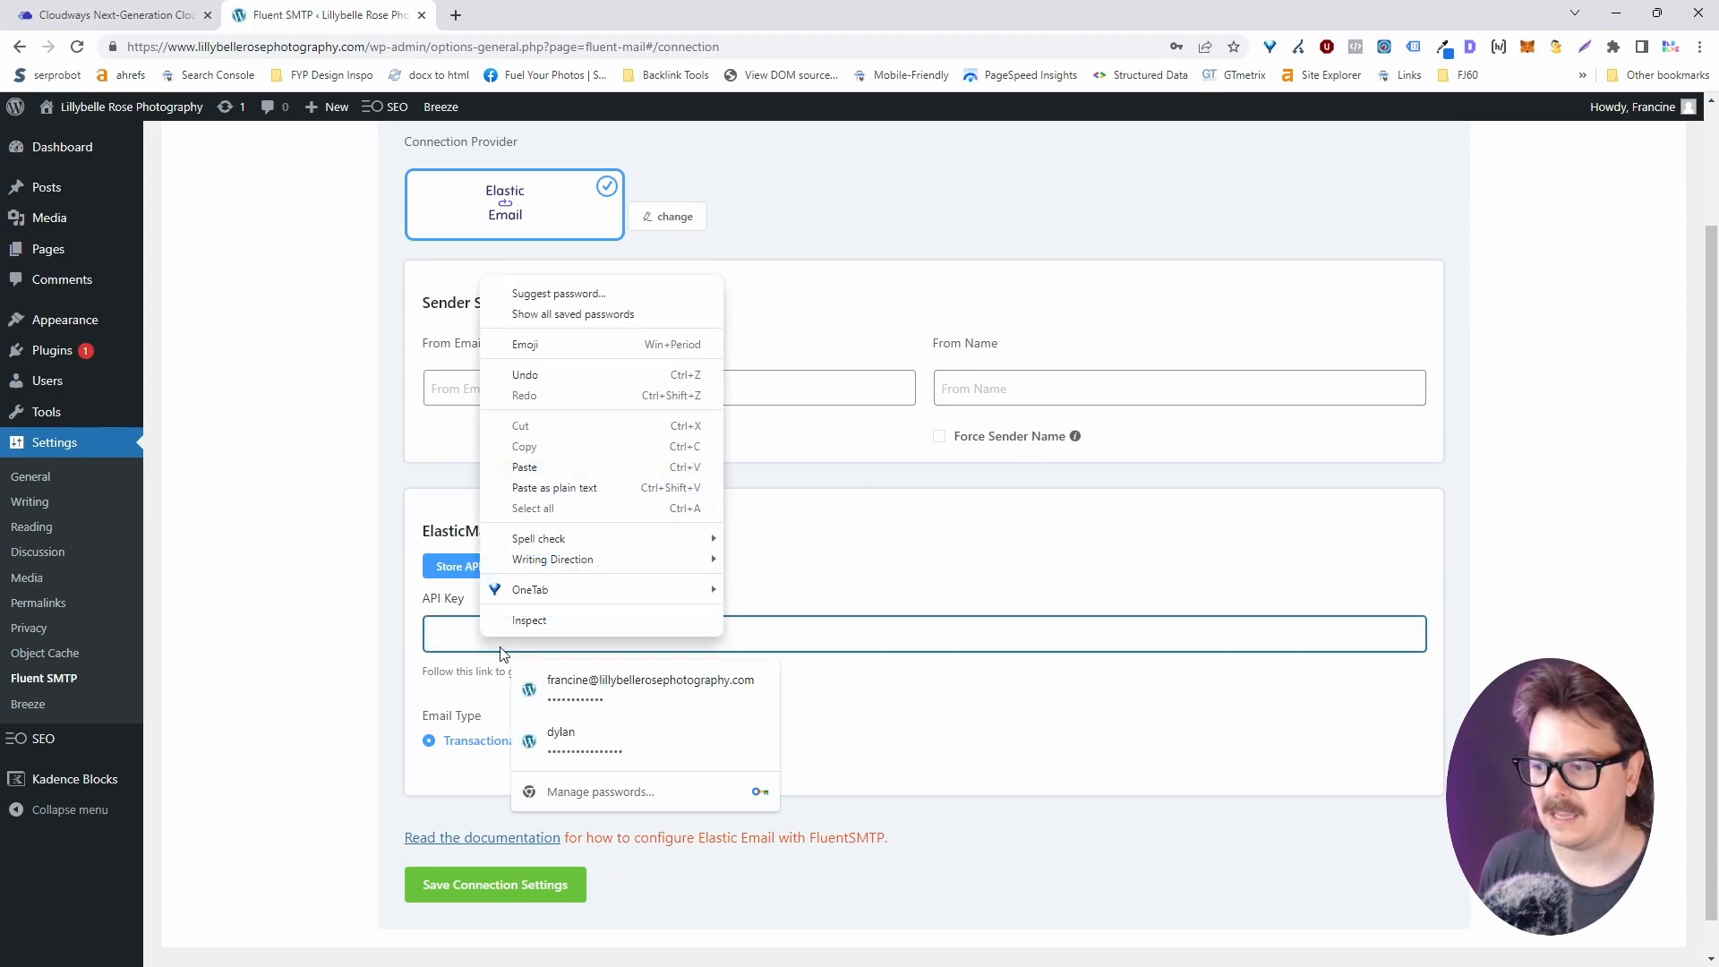
click(525, 467)
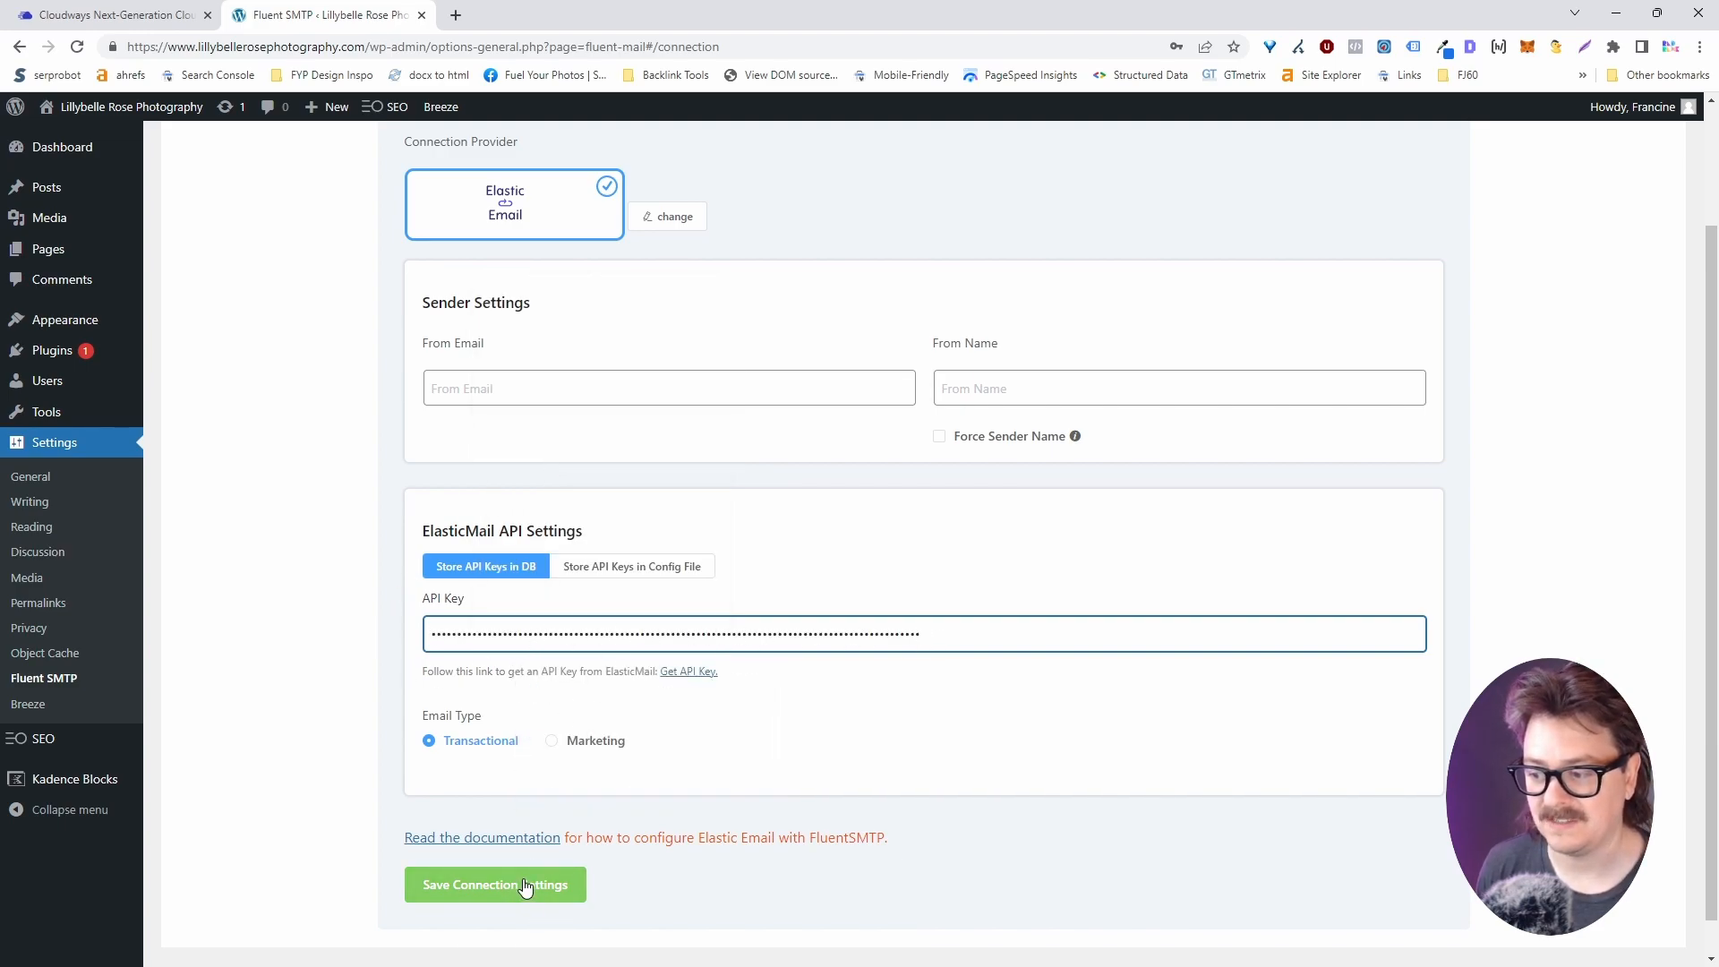
scroll(300, 309, up, 2)
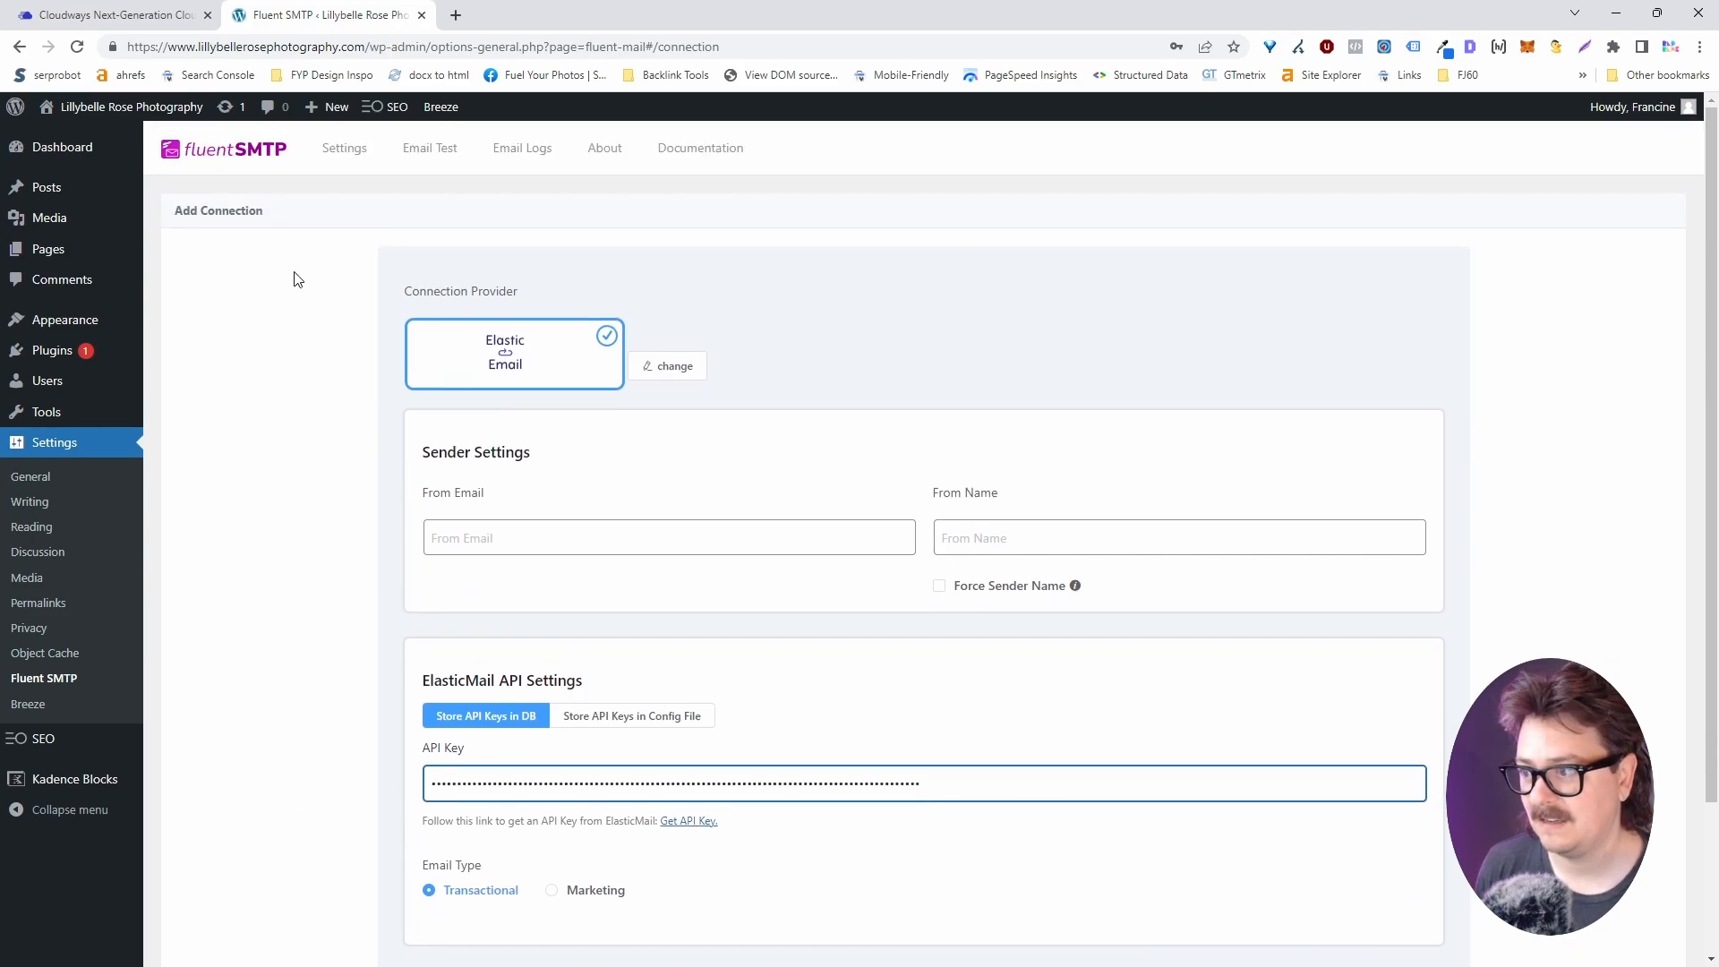
click(428, 154)
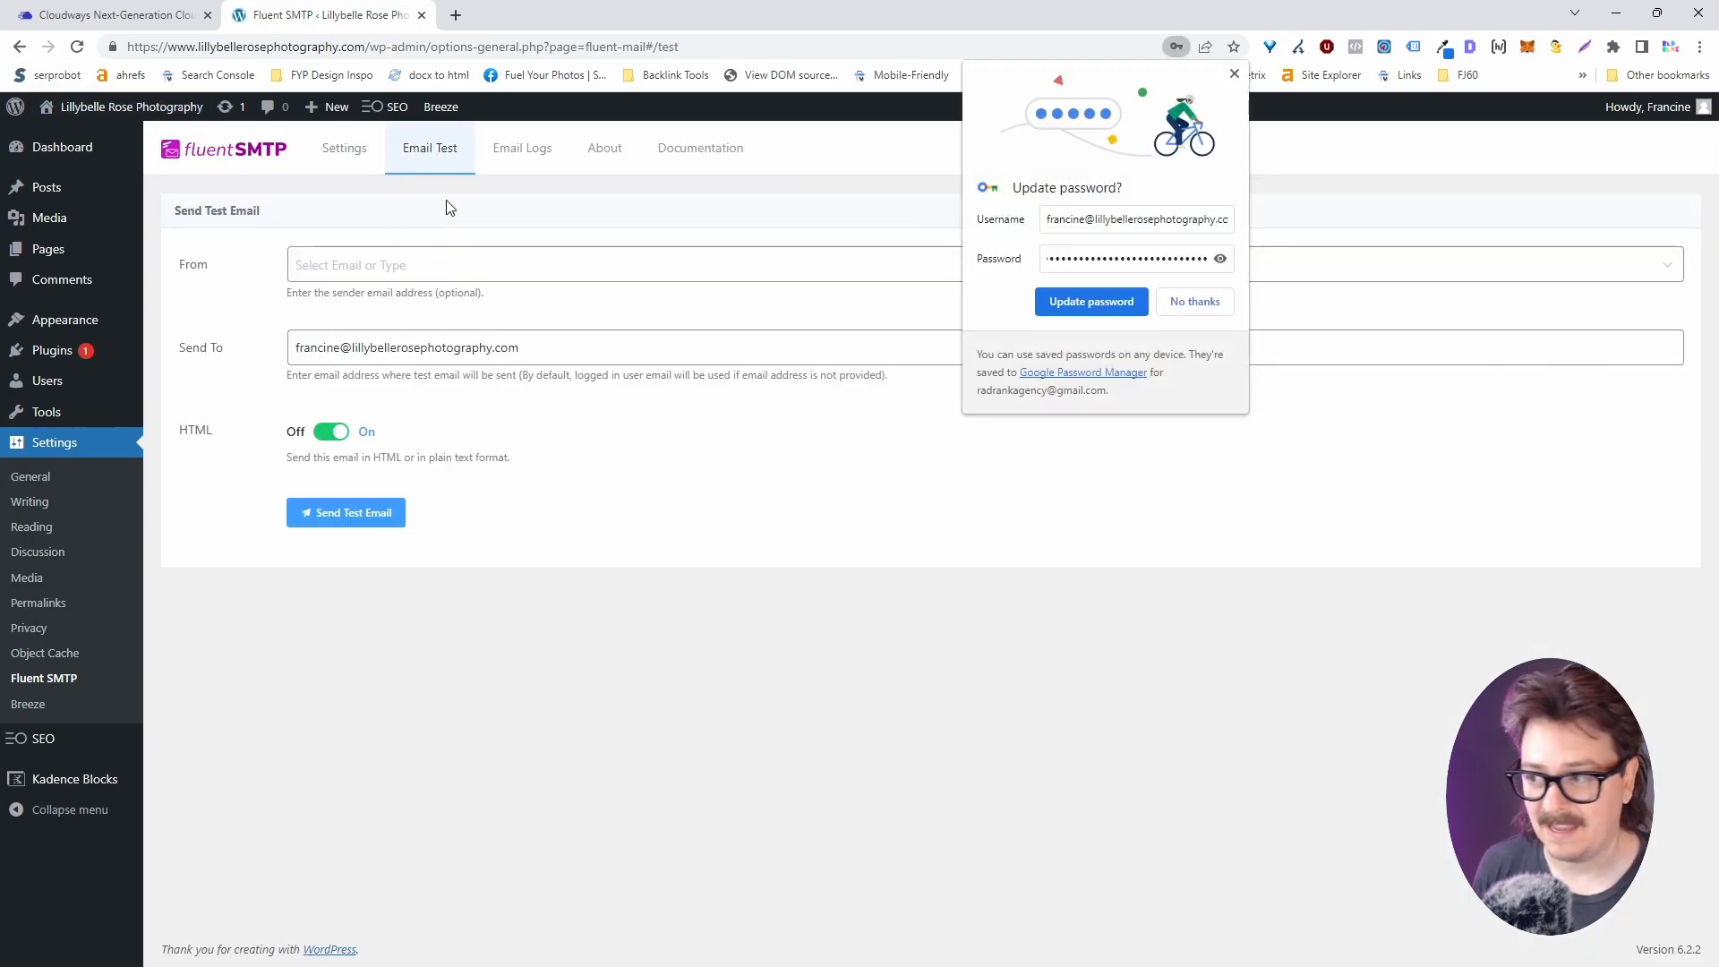
Send a FluentSMTP test email to a different recipient address and check the Email Logs.
click(1234, 74)
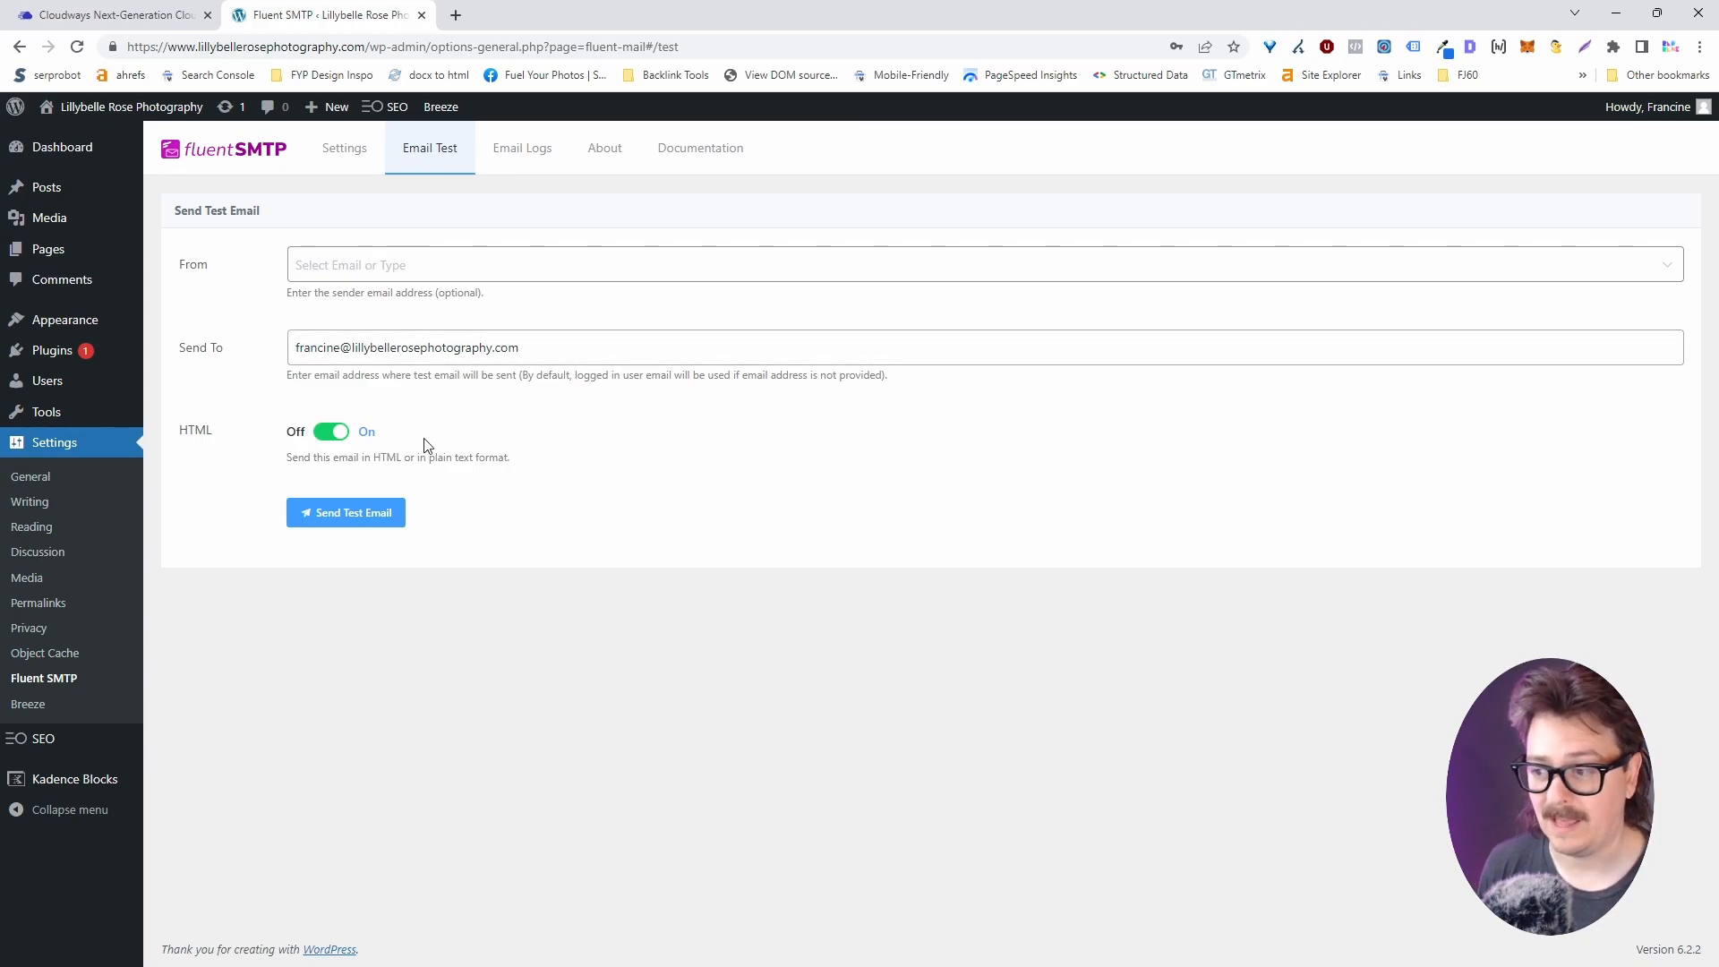
click(490, 348)
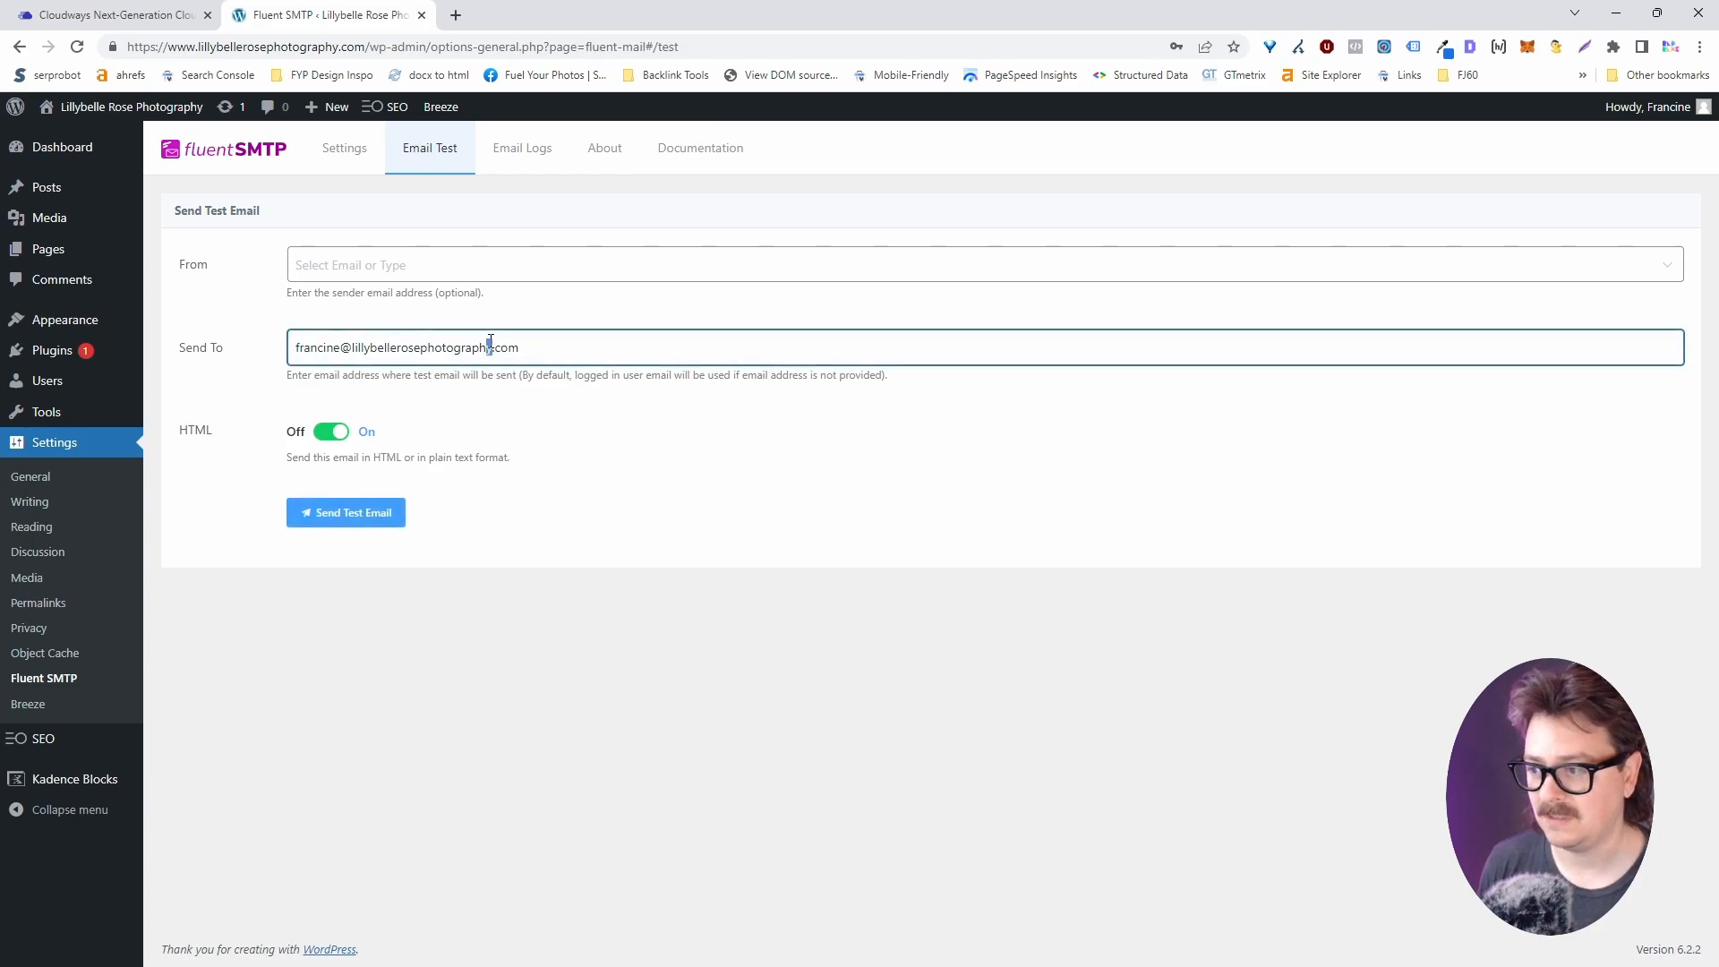
triple_click(490, 347)
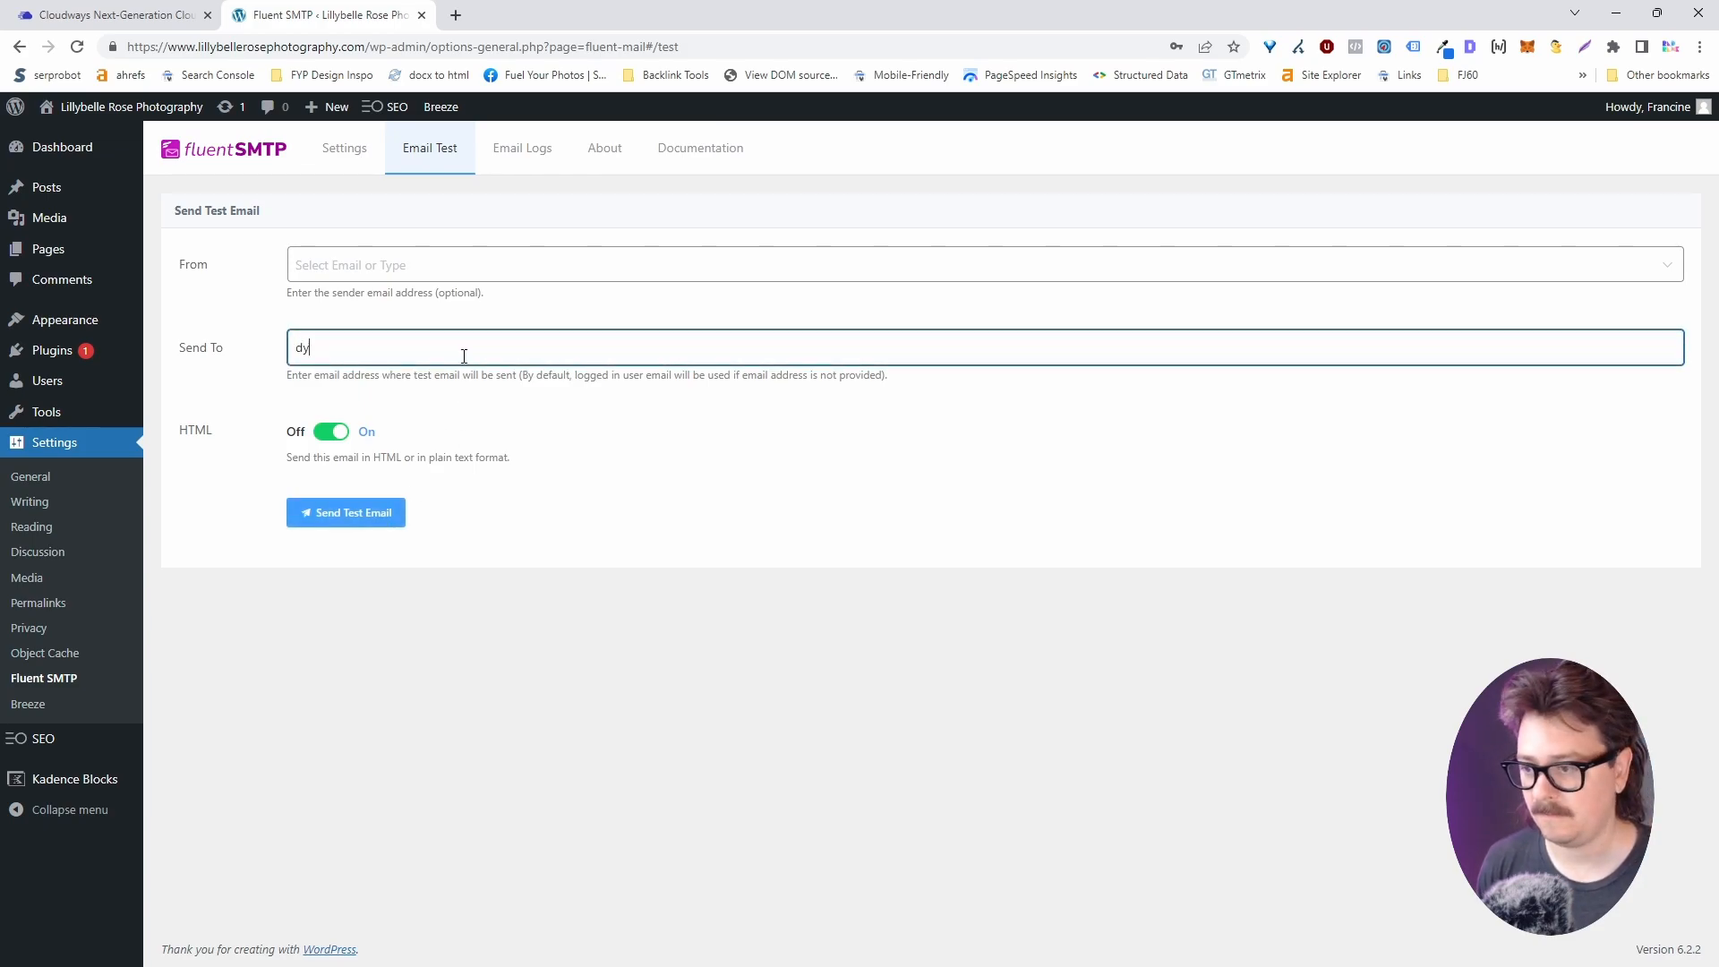
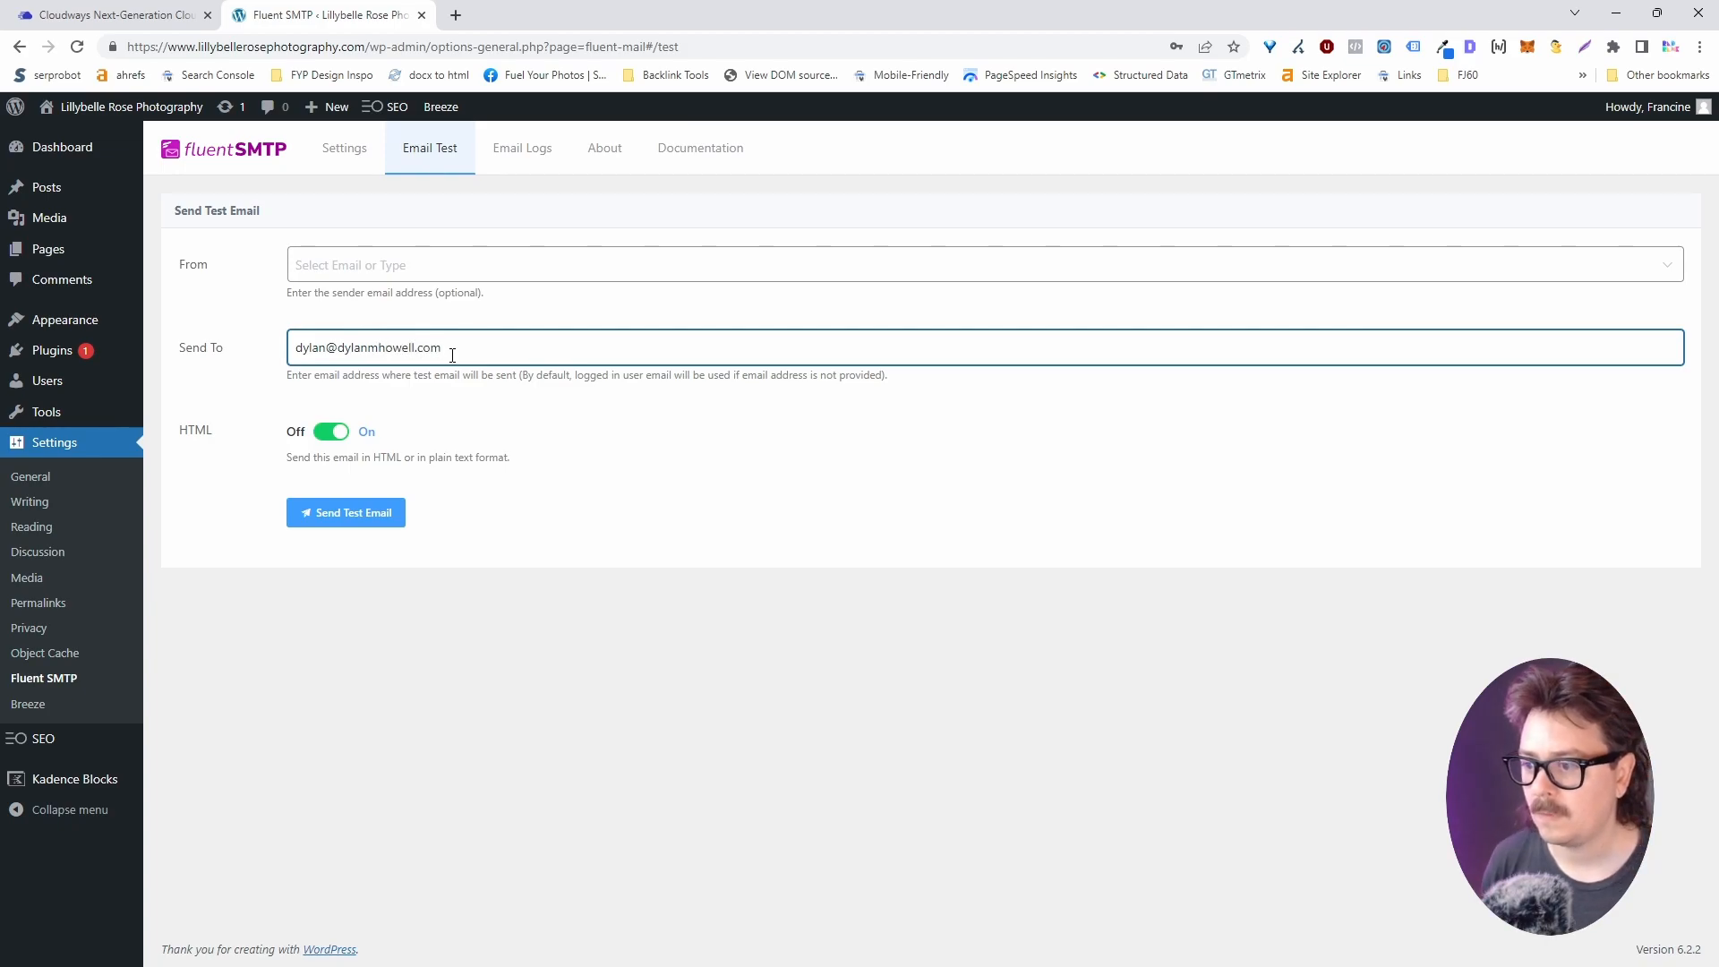
click(394, 518)
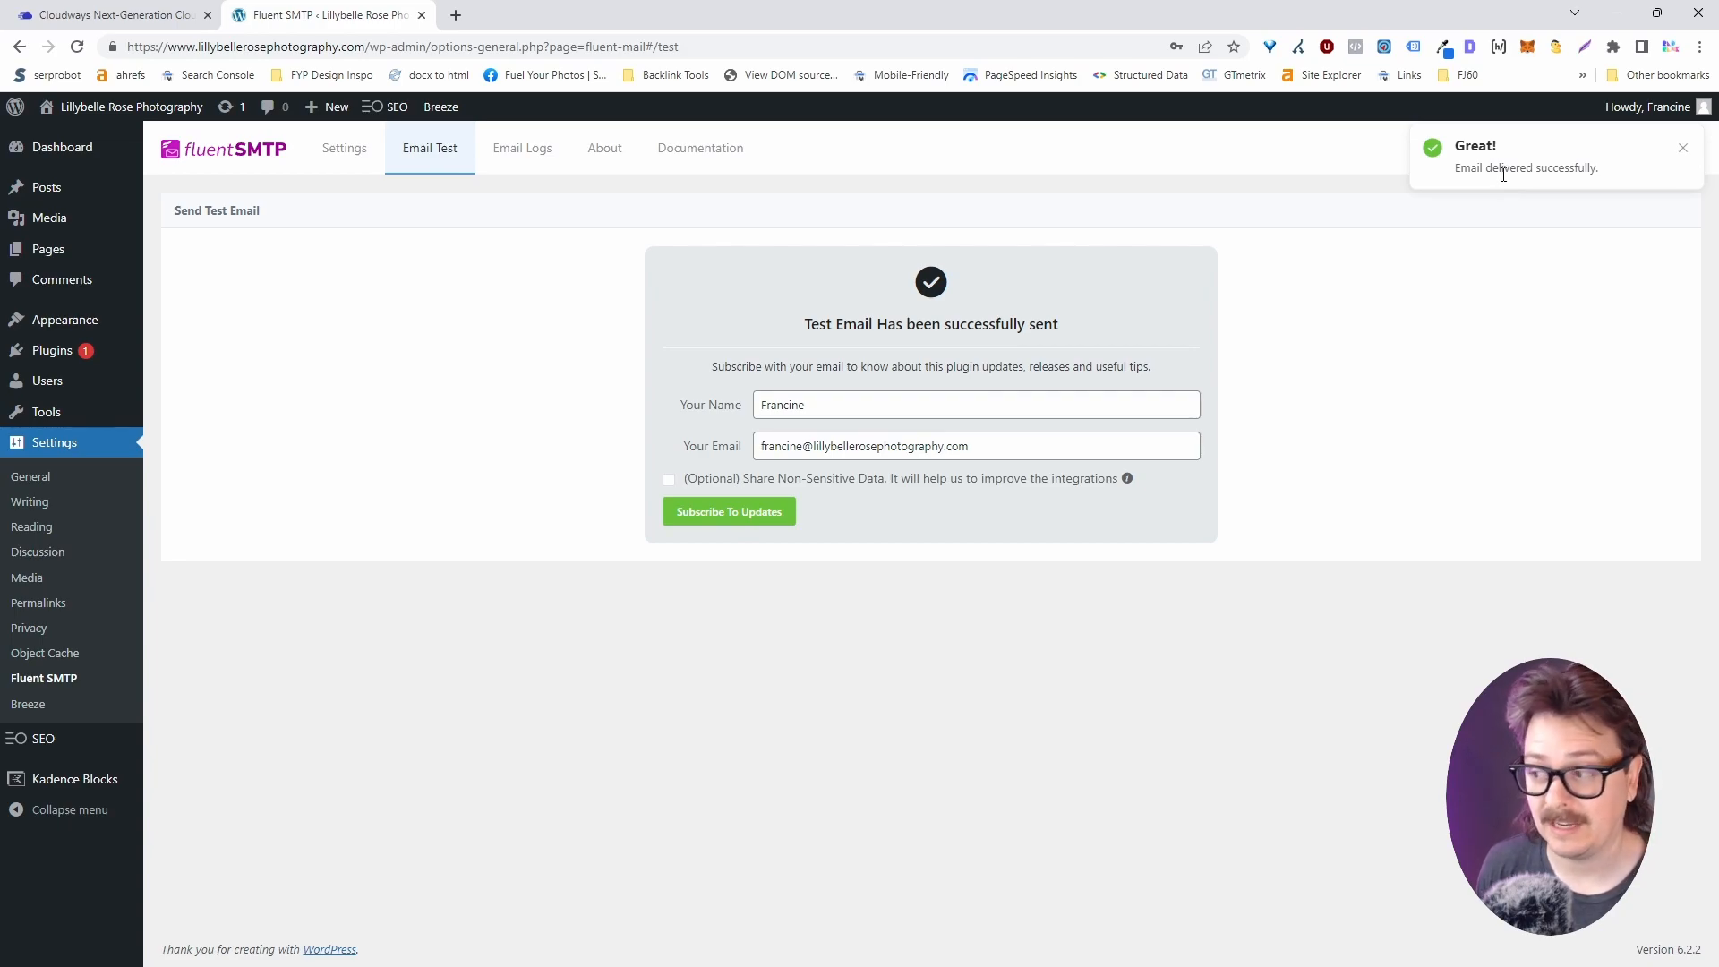
click(498, 154)
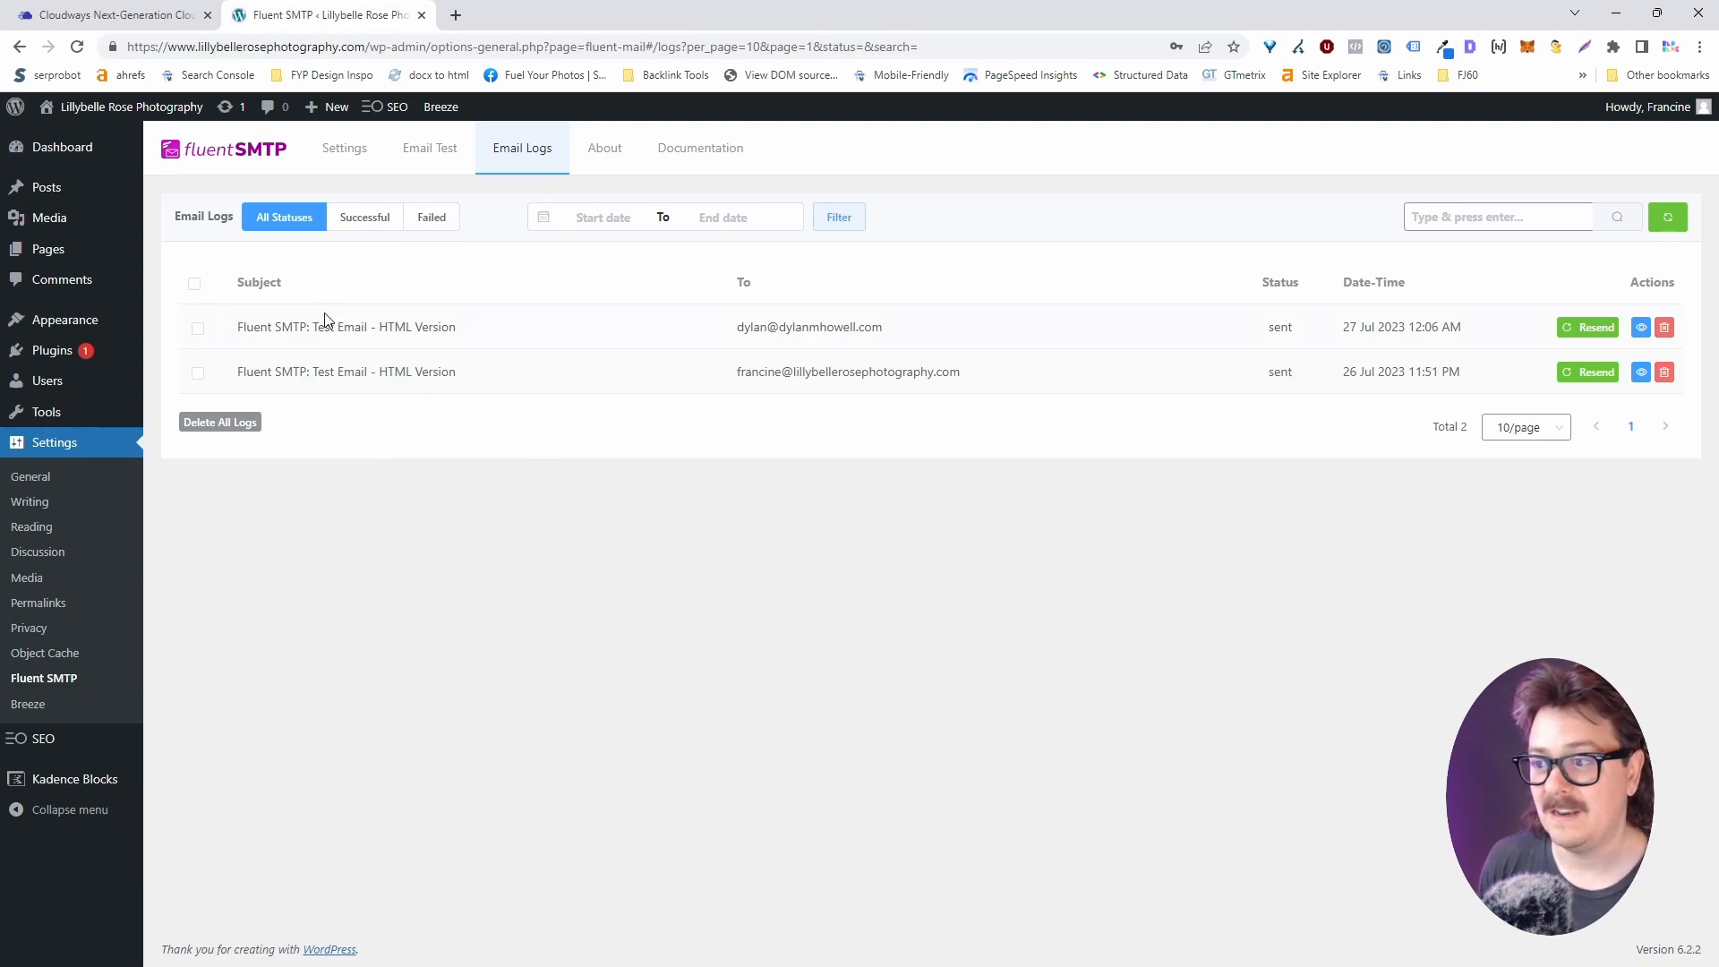
Go from the live site's Contact page to editing it in the block editor.
click(144, 109)
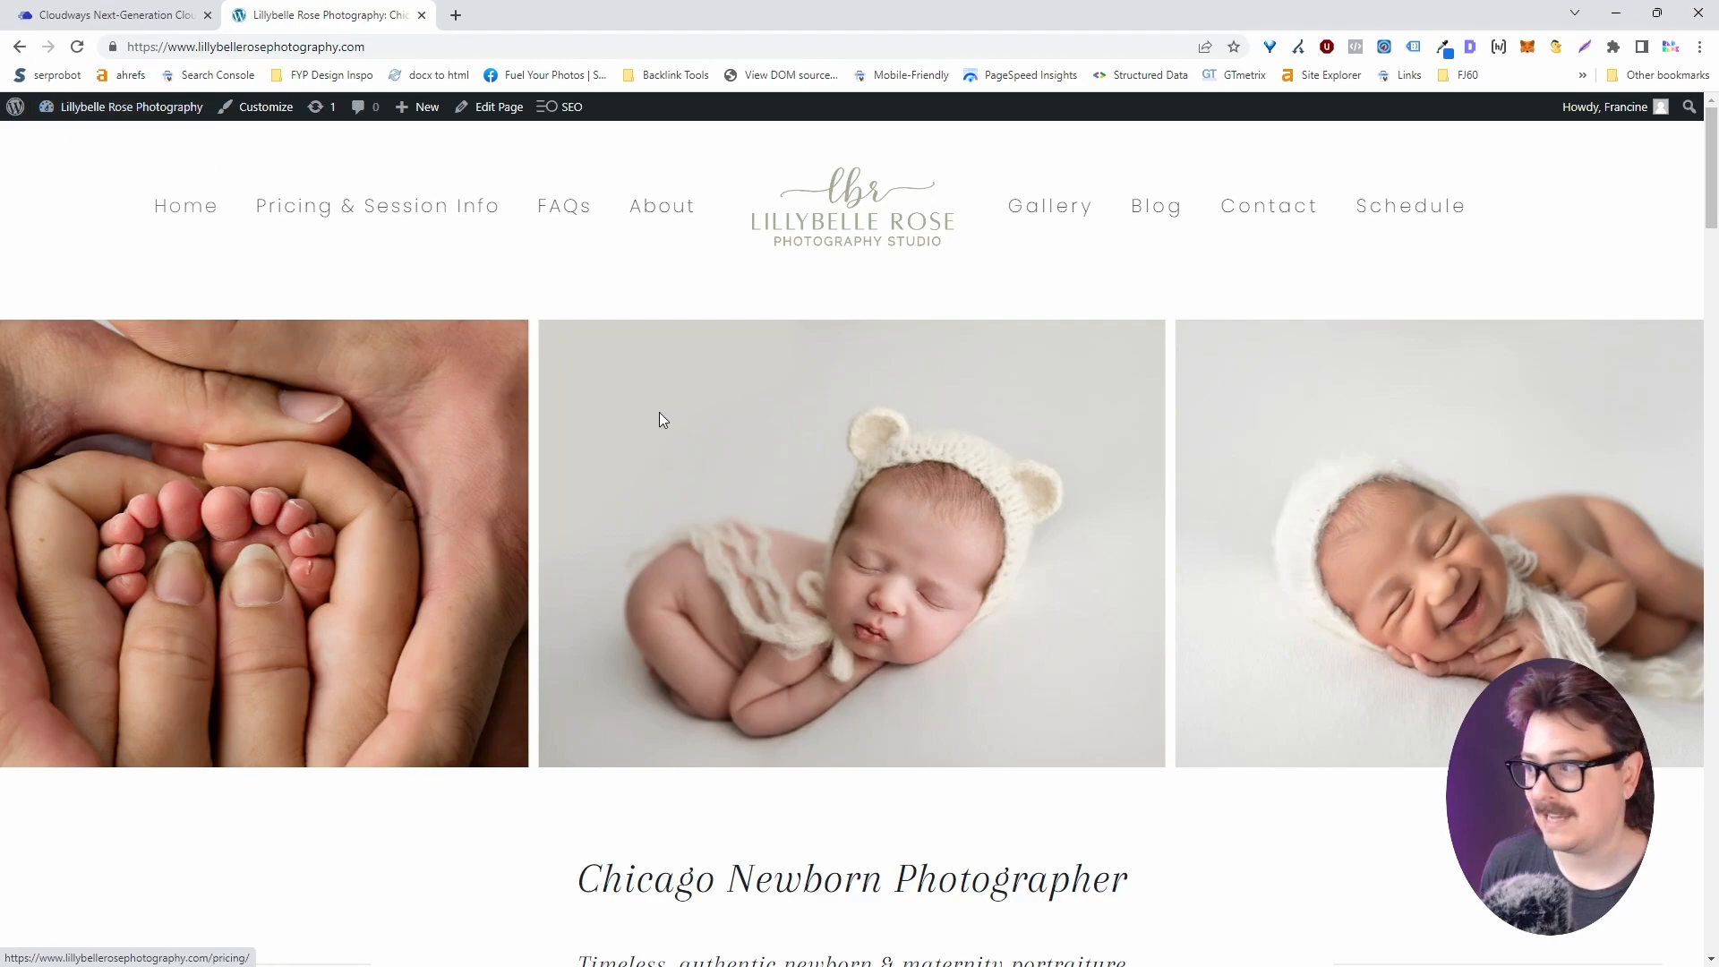
click(1315, 221)
click(498, 111)
Select the Kadence contact form block and show its Actions After Submit (Email, Redirect).
scroll(609, 420, down, 12)
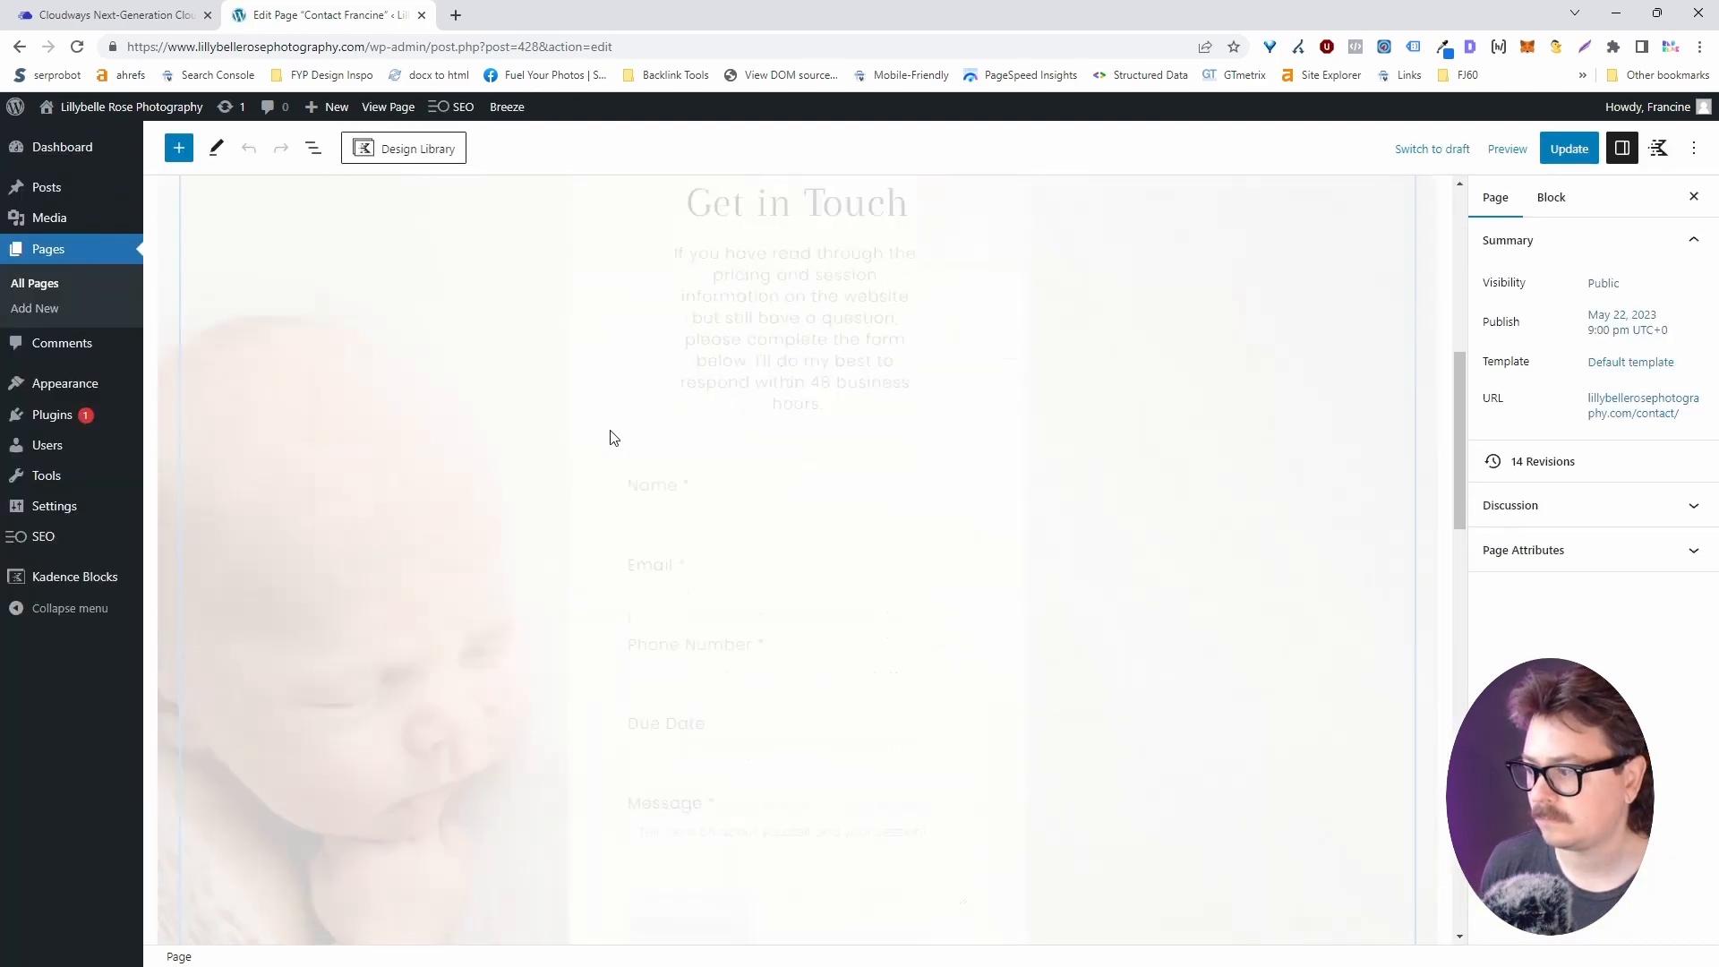
scroll(627, 448, up, 5)
click(707, 520)
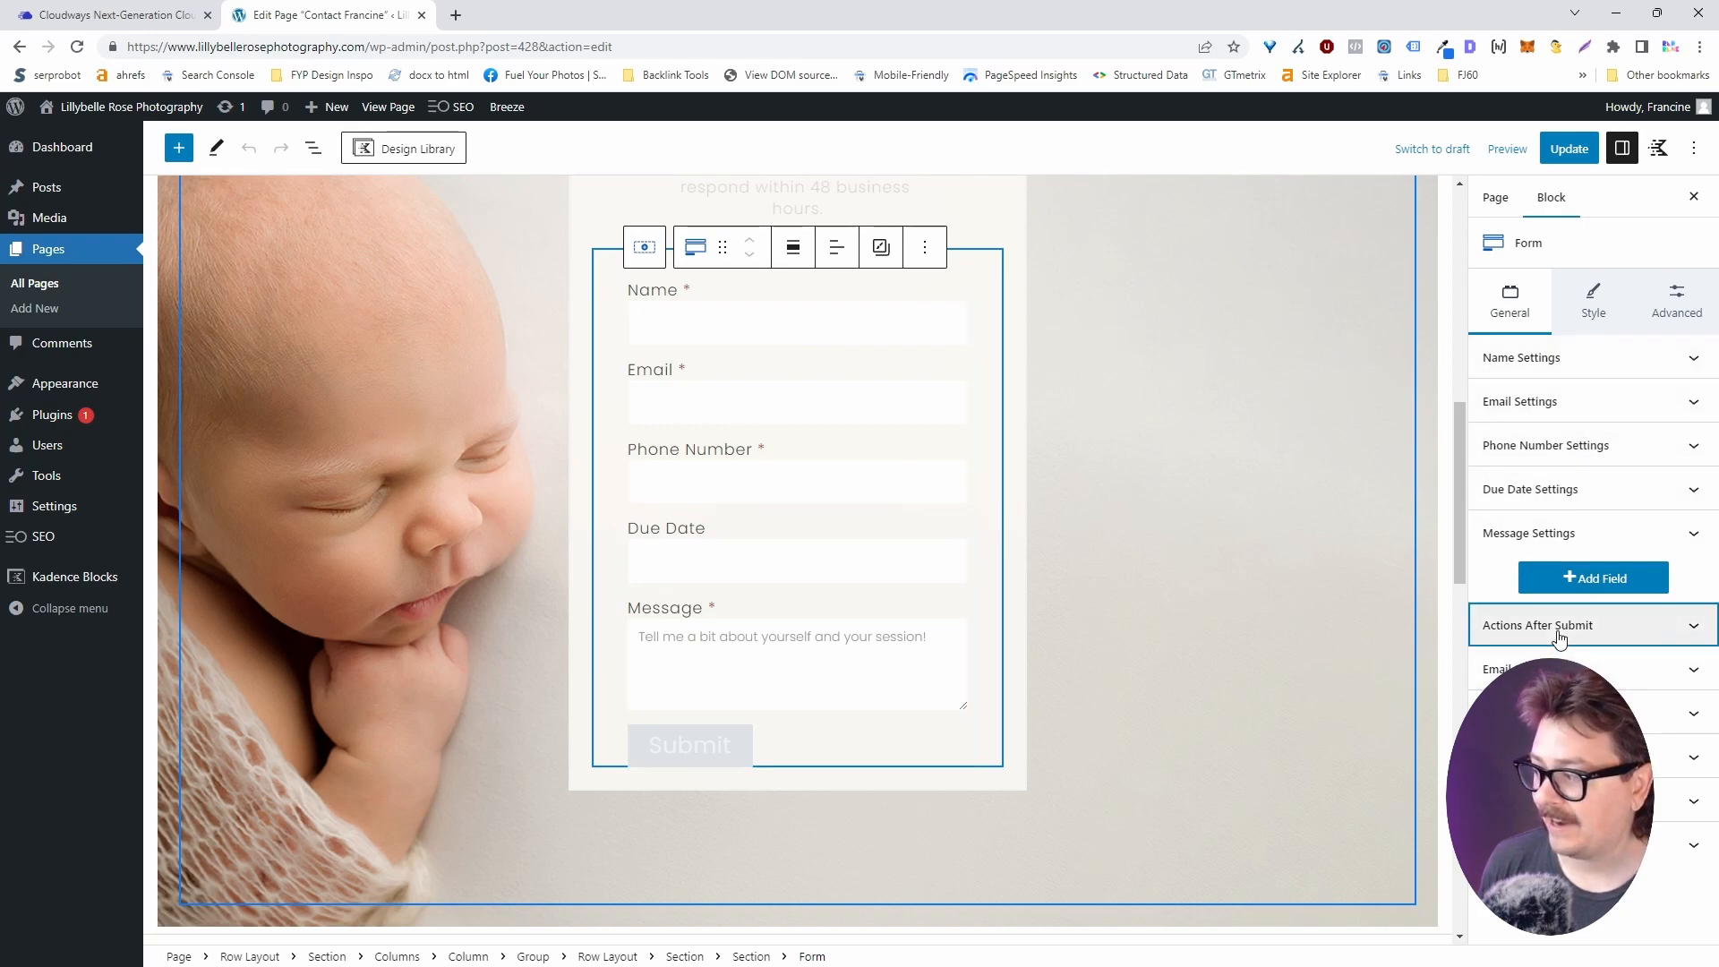
click(1468, 625)
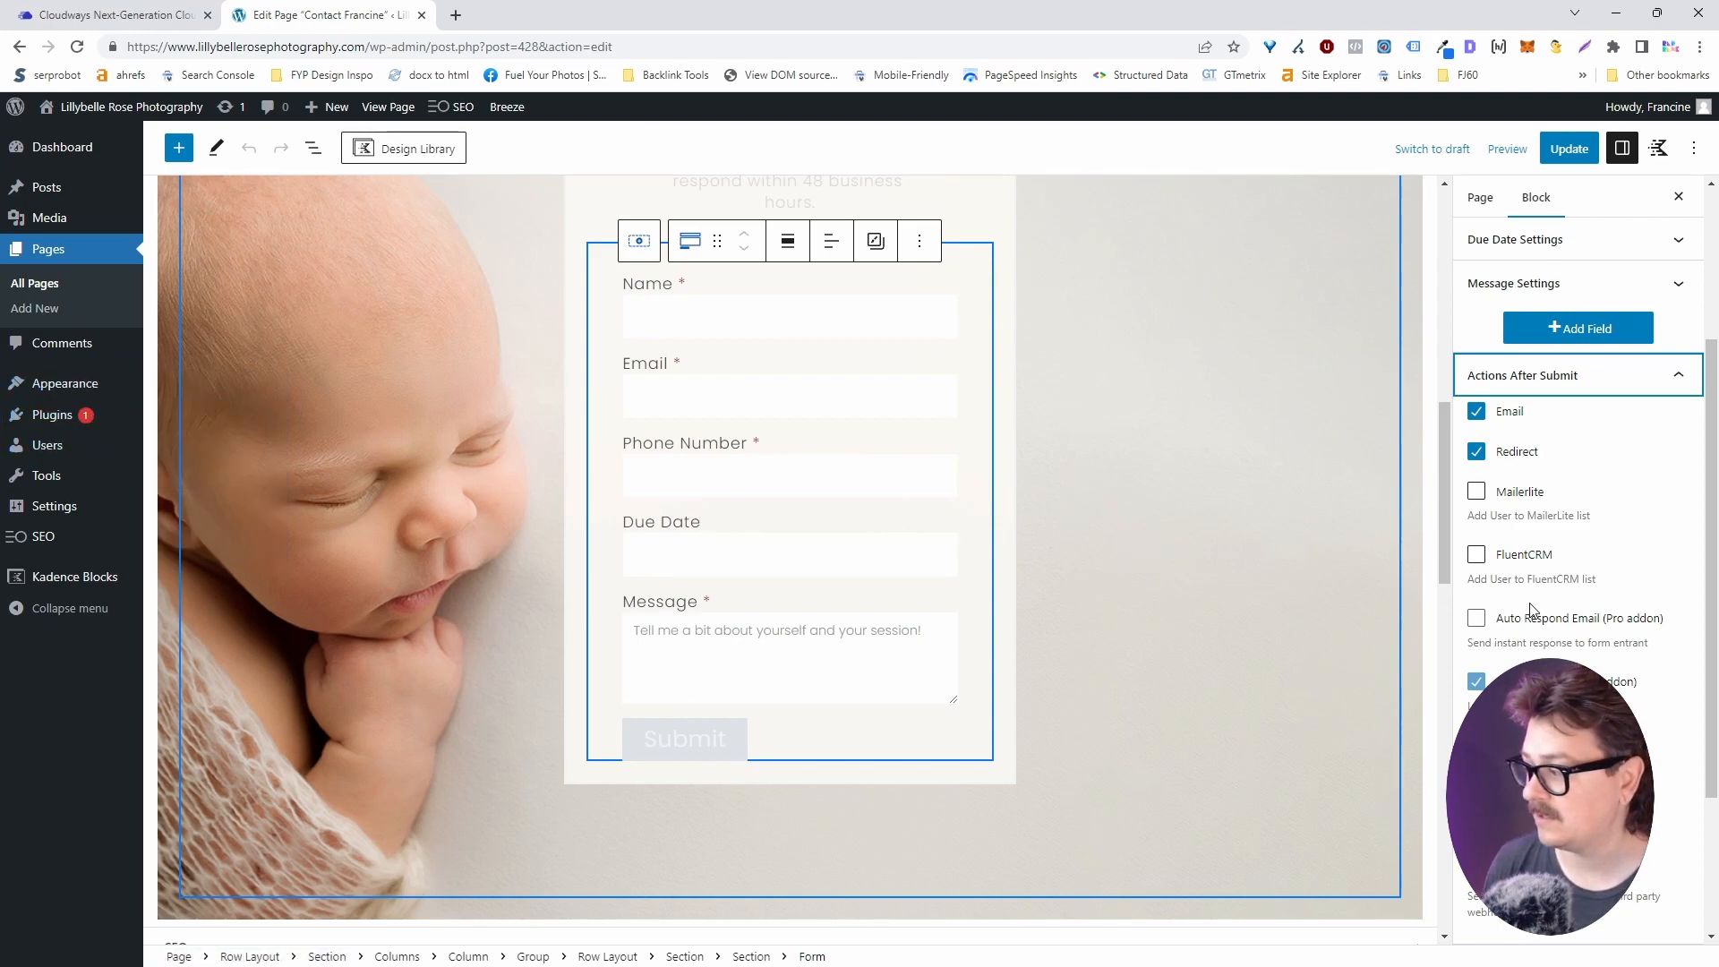
Expand the form's Email Settings, check the subject, and leave From Email empty.
scroll(1533, 615, down, 3)
click(1598, 748)
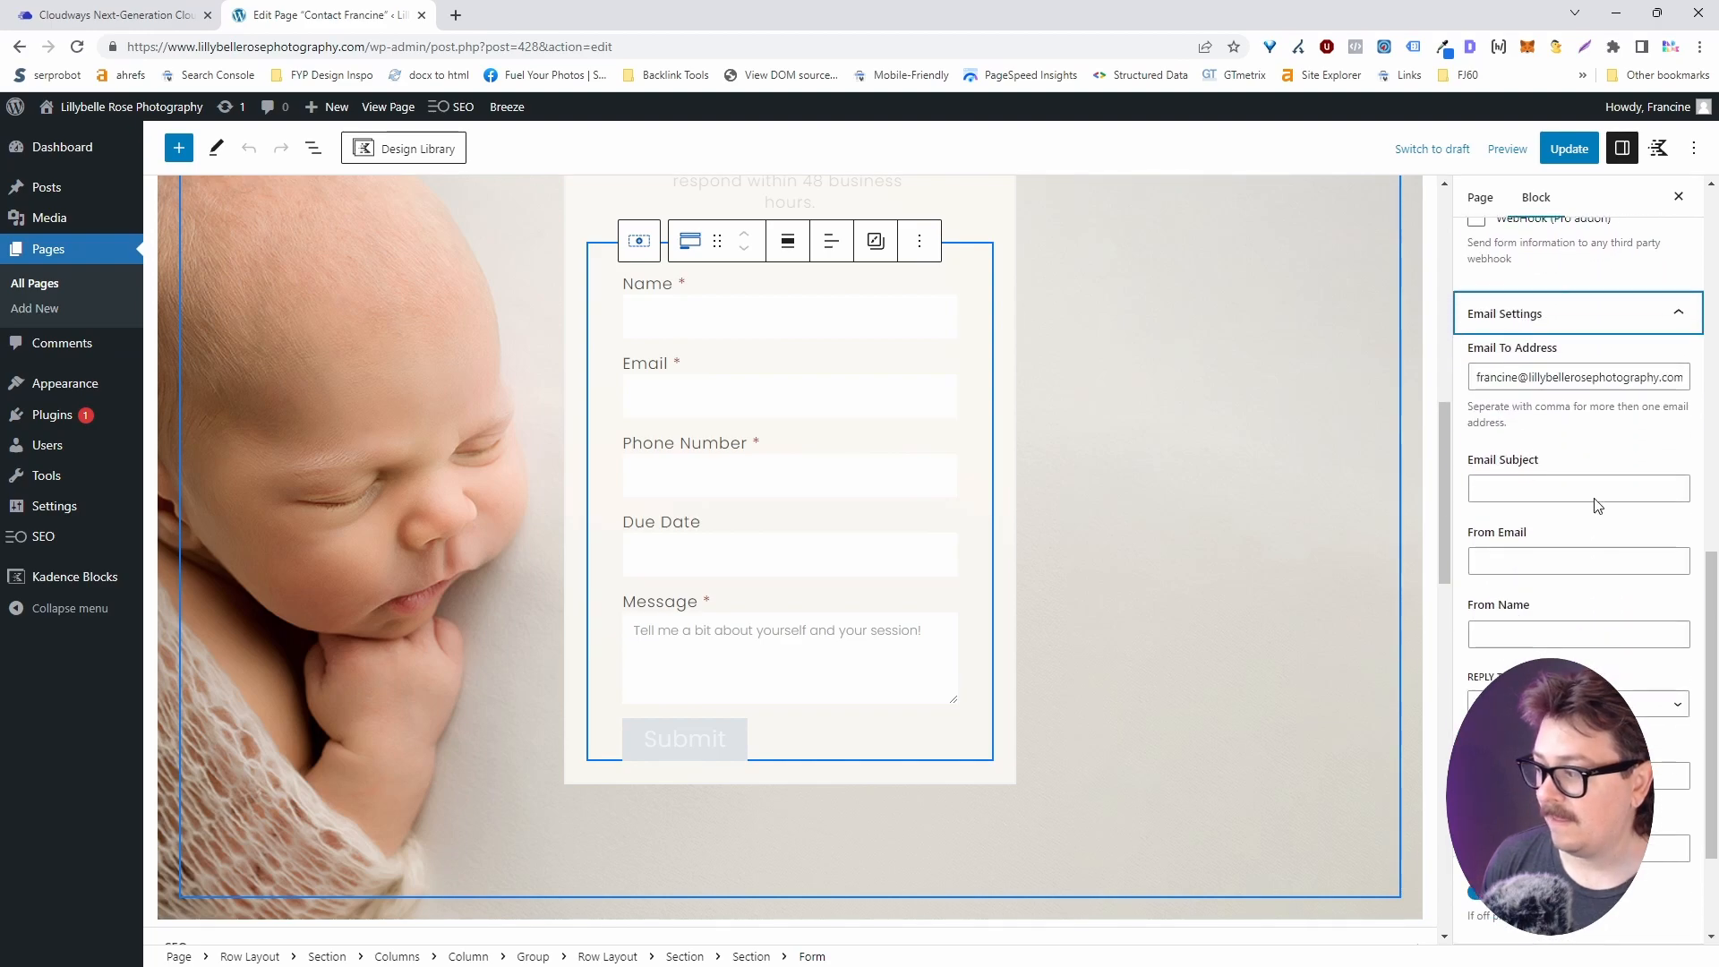
click(1519, 495)
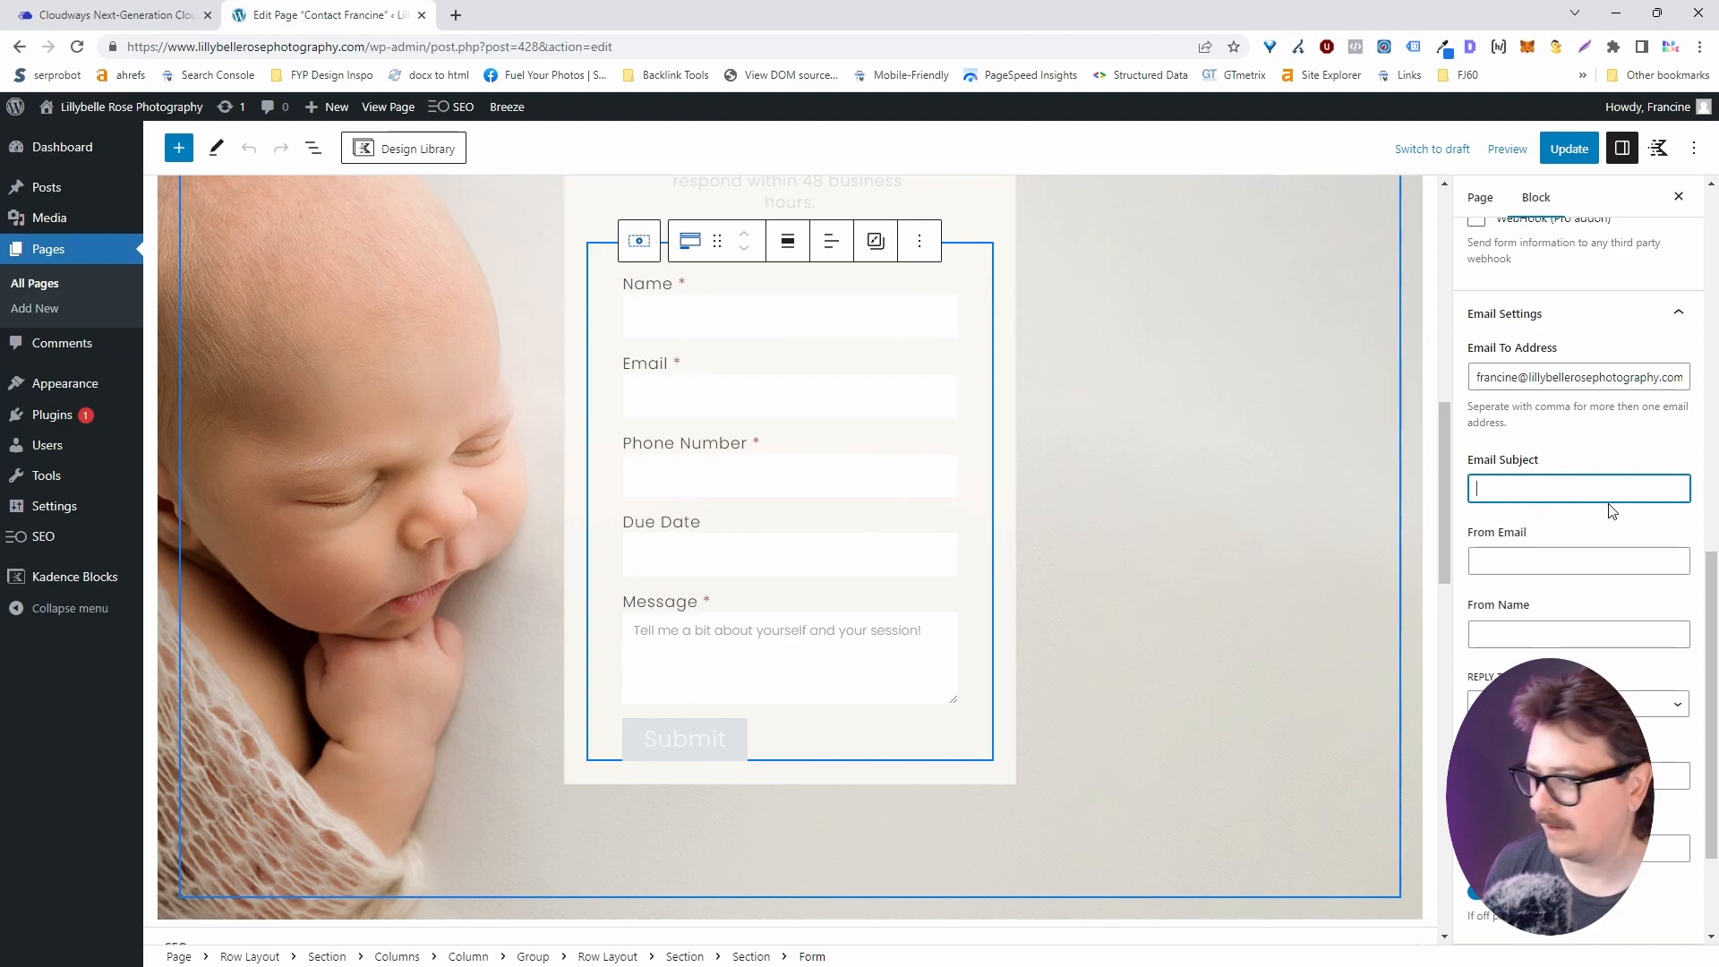
click(1530, 570)
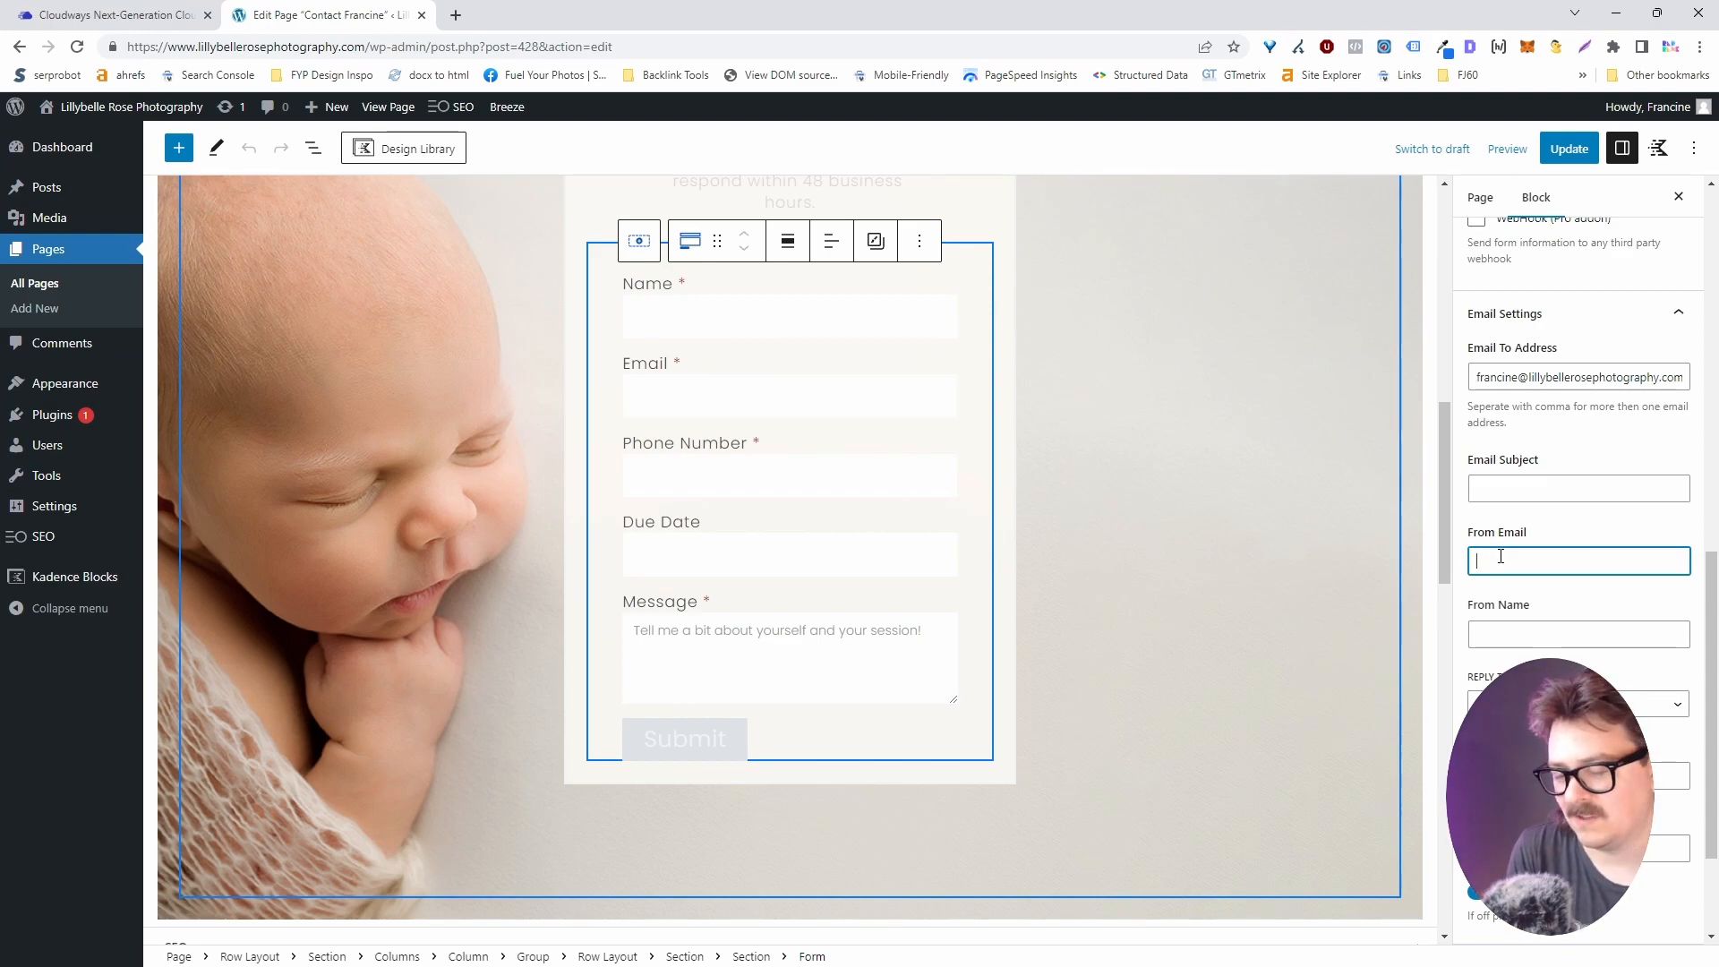
text(<field_)
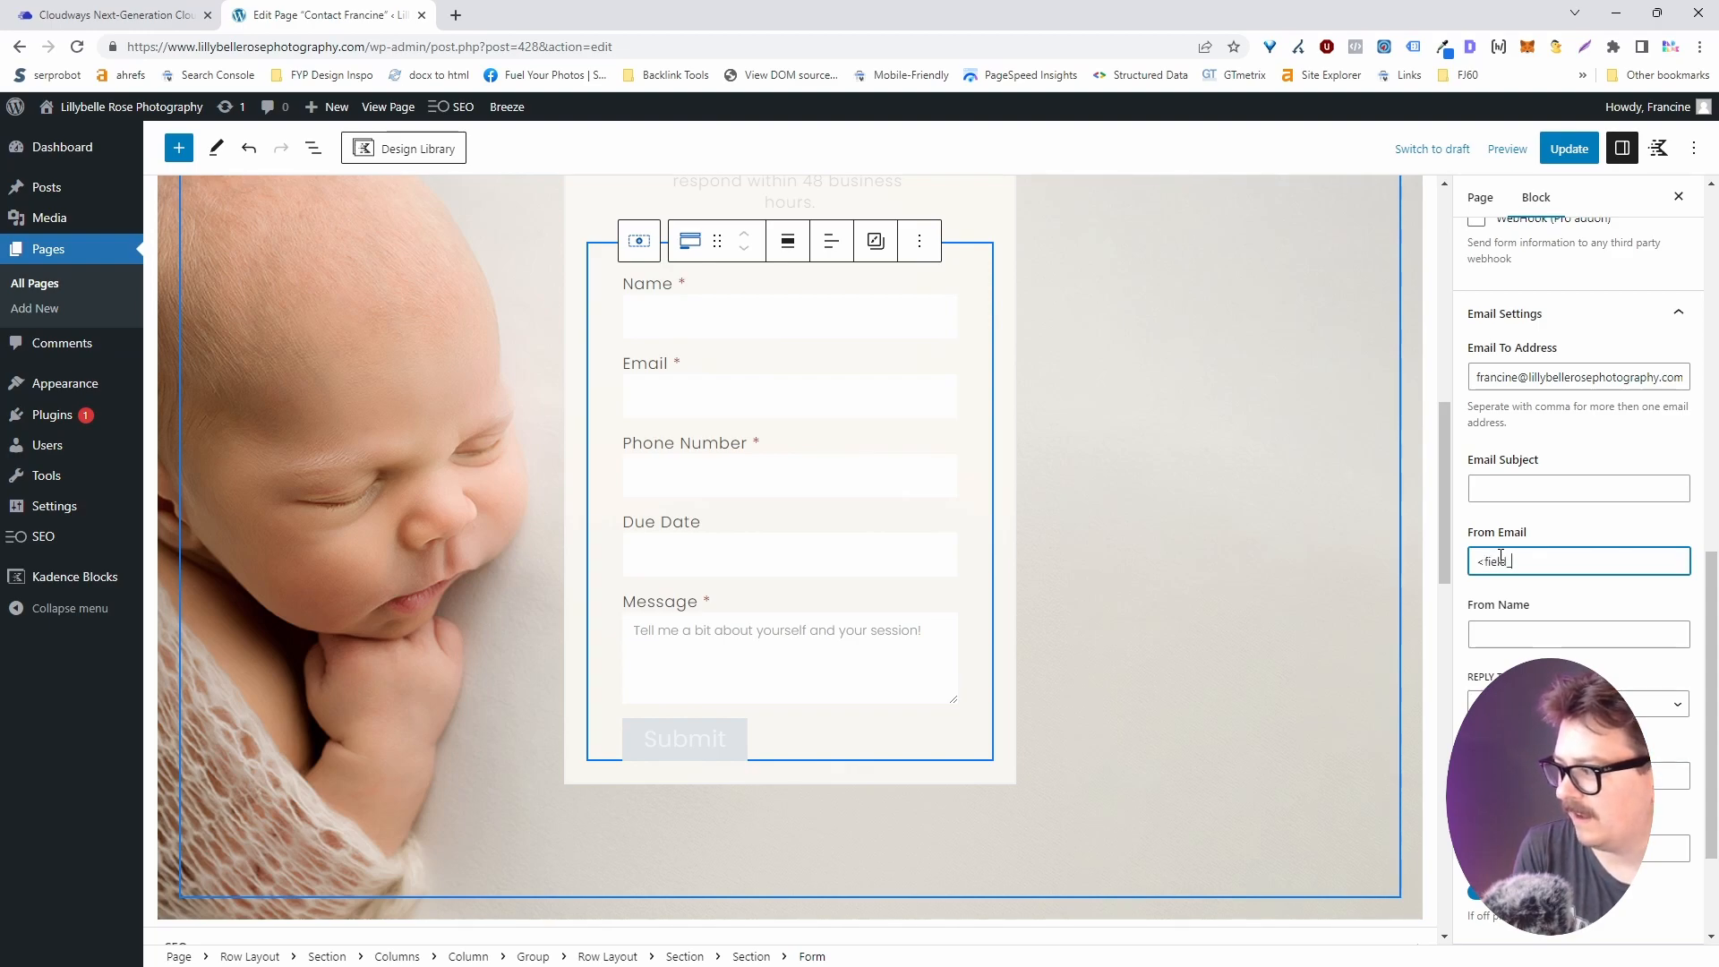
text(id+)
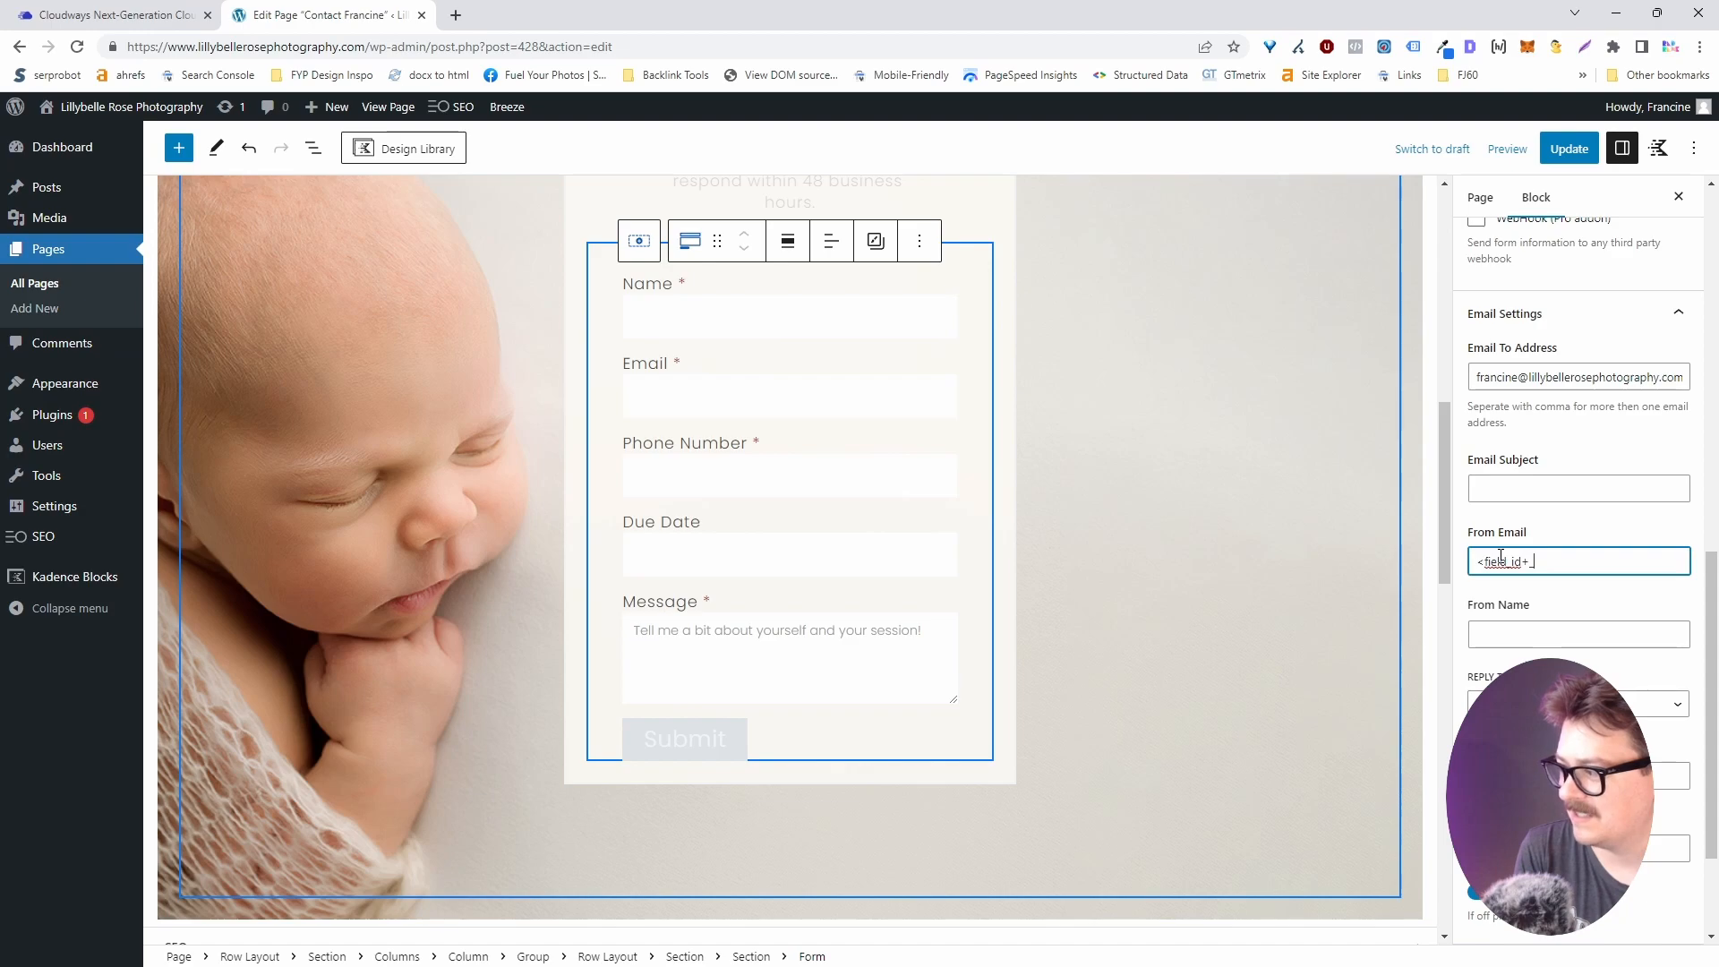
key(BackSpace)
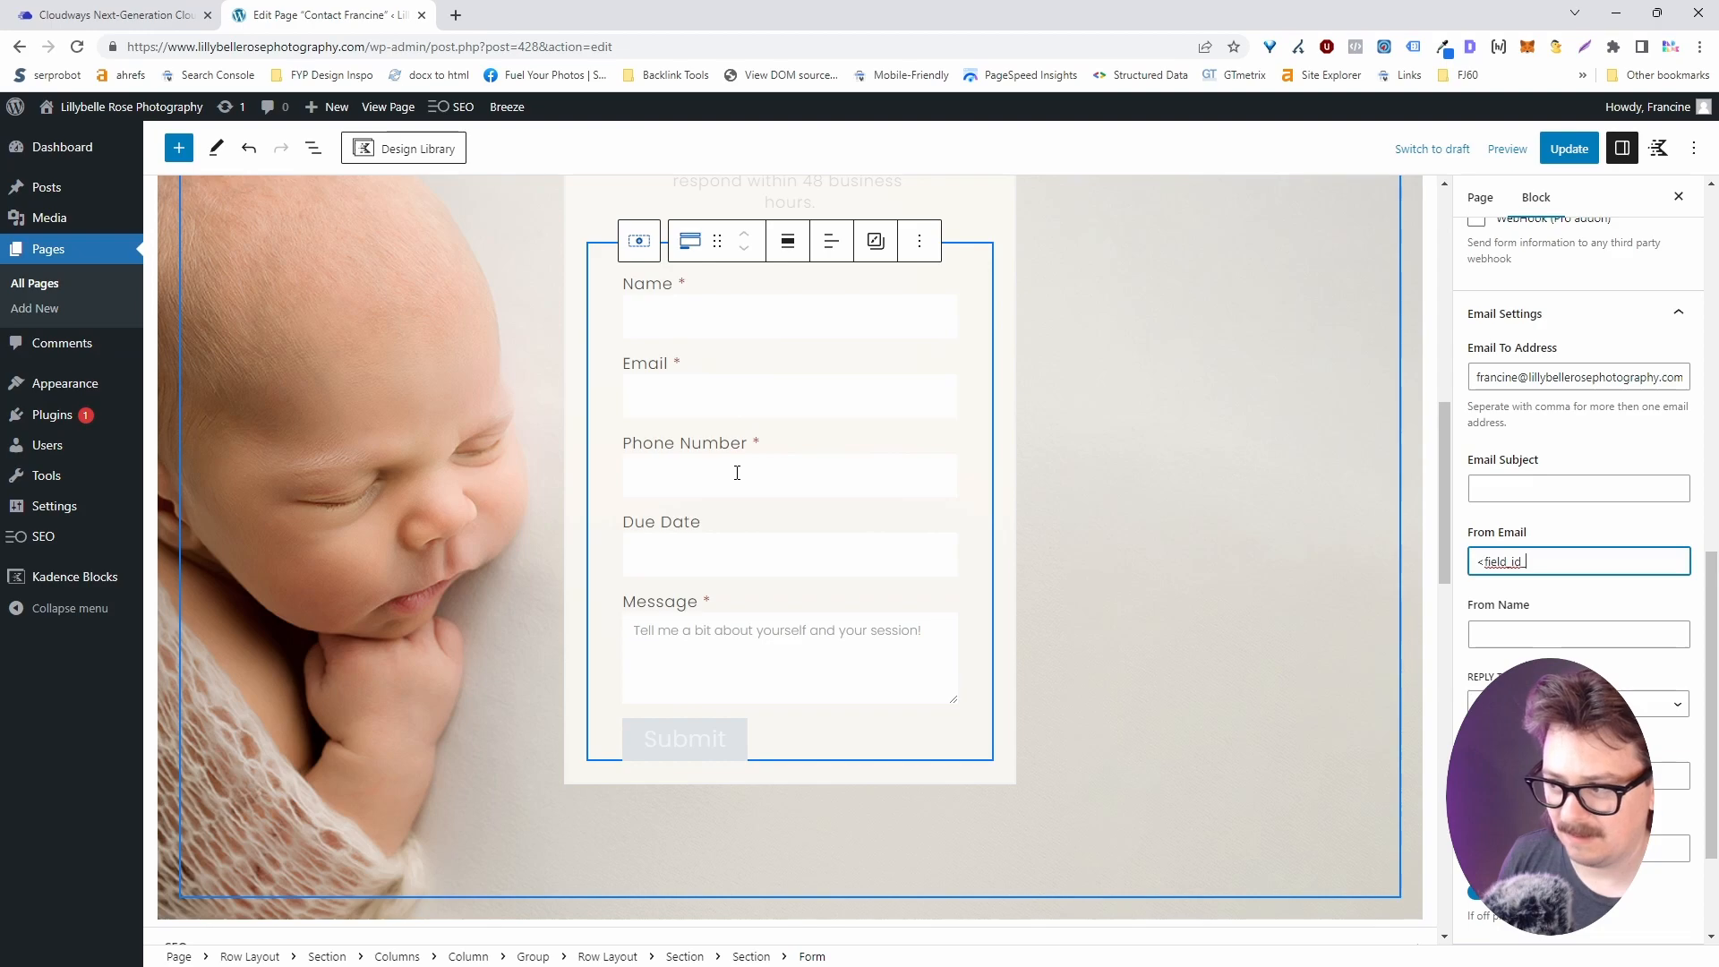
key(BackSpace)
key(BackSpace)
key(BackSpace)
key(BackSpace)
key(BackSpace)
key(BackSpace)
key(BackSpace)
key(BackSpace)
key(BackSpace)
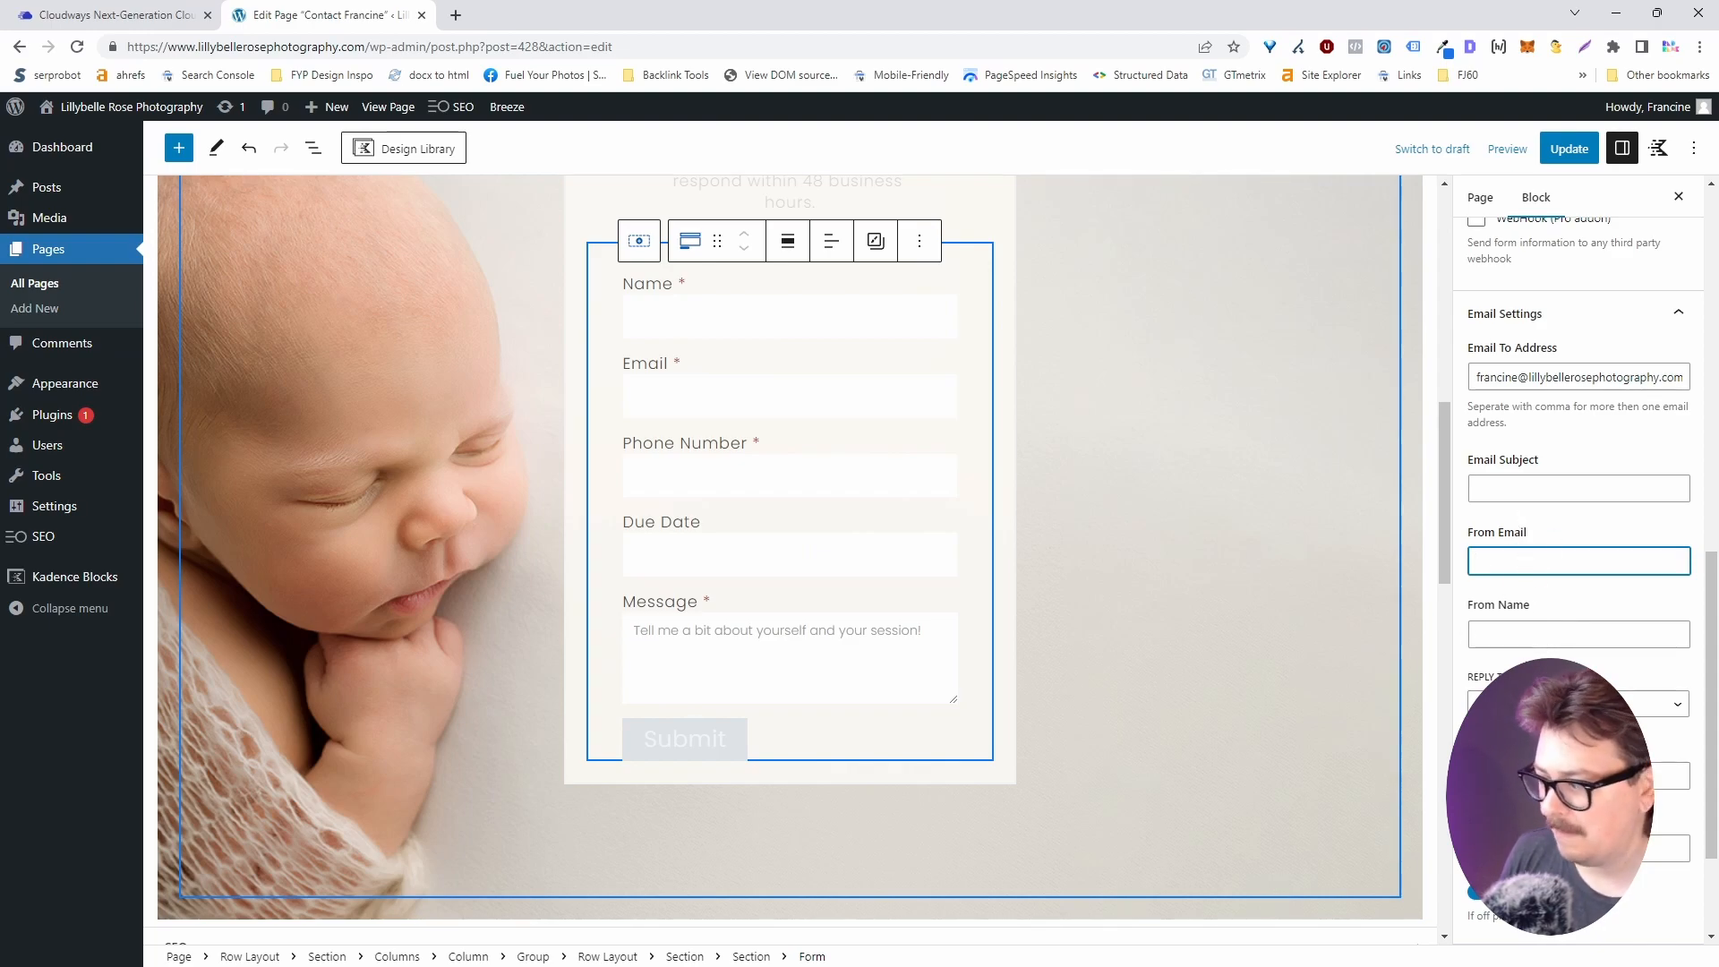
Expand the next settings group, glance at the Cloudways Add-ons tab, and return to the editor.
scroll(1549, 546, down, 2)
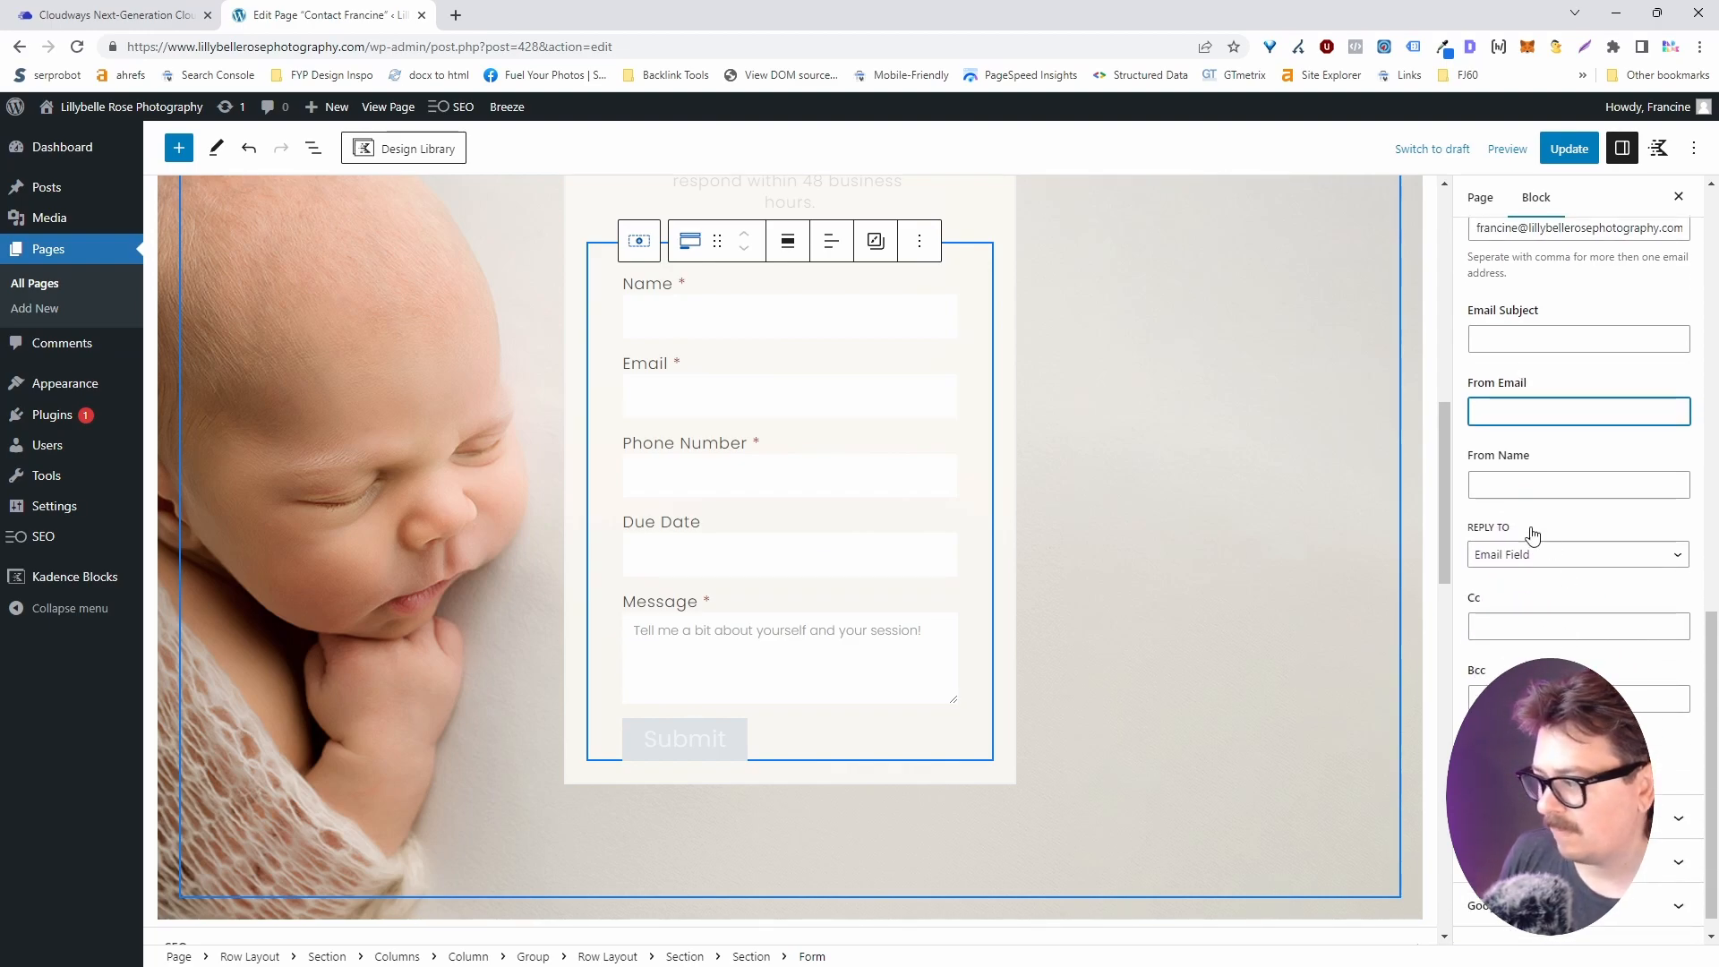
click(1562, 818)
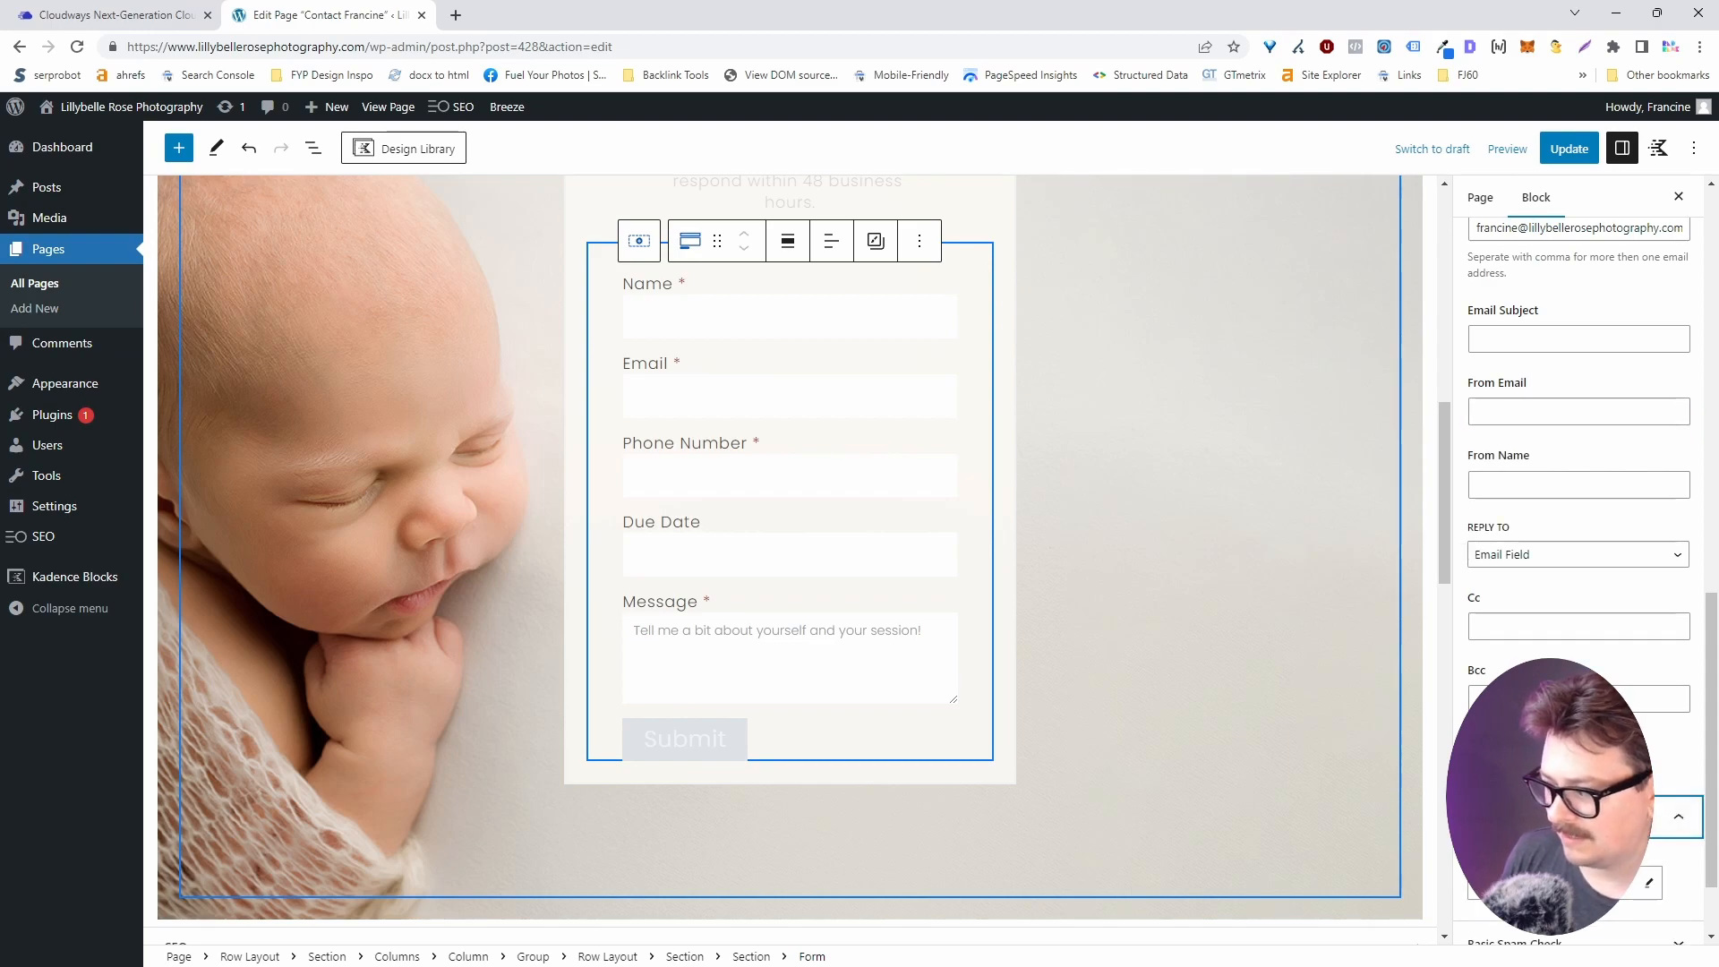
scroll(1562, 818, down, 2)
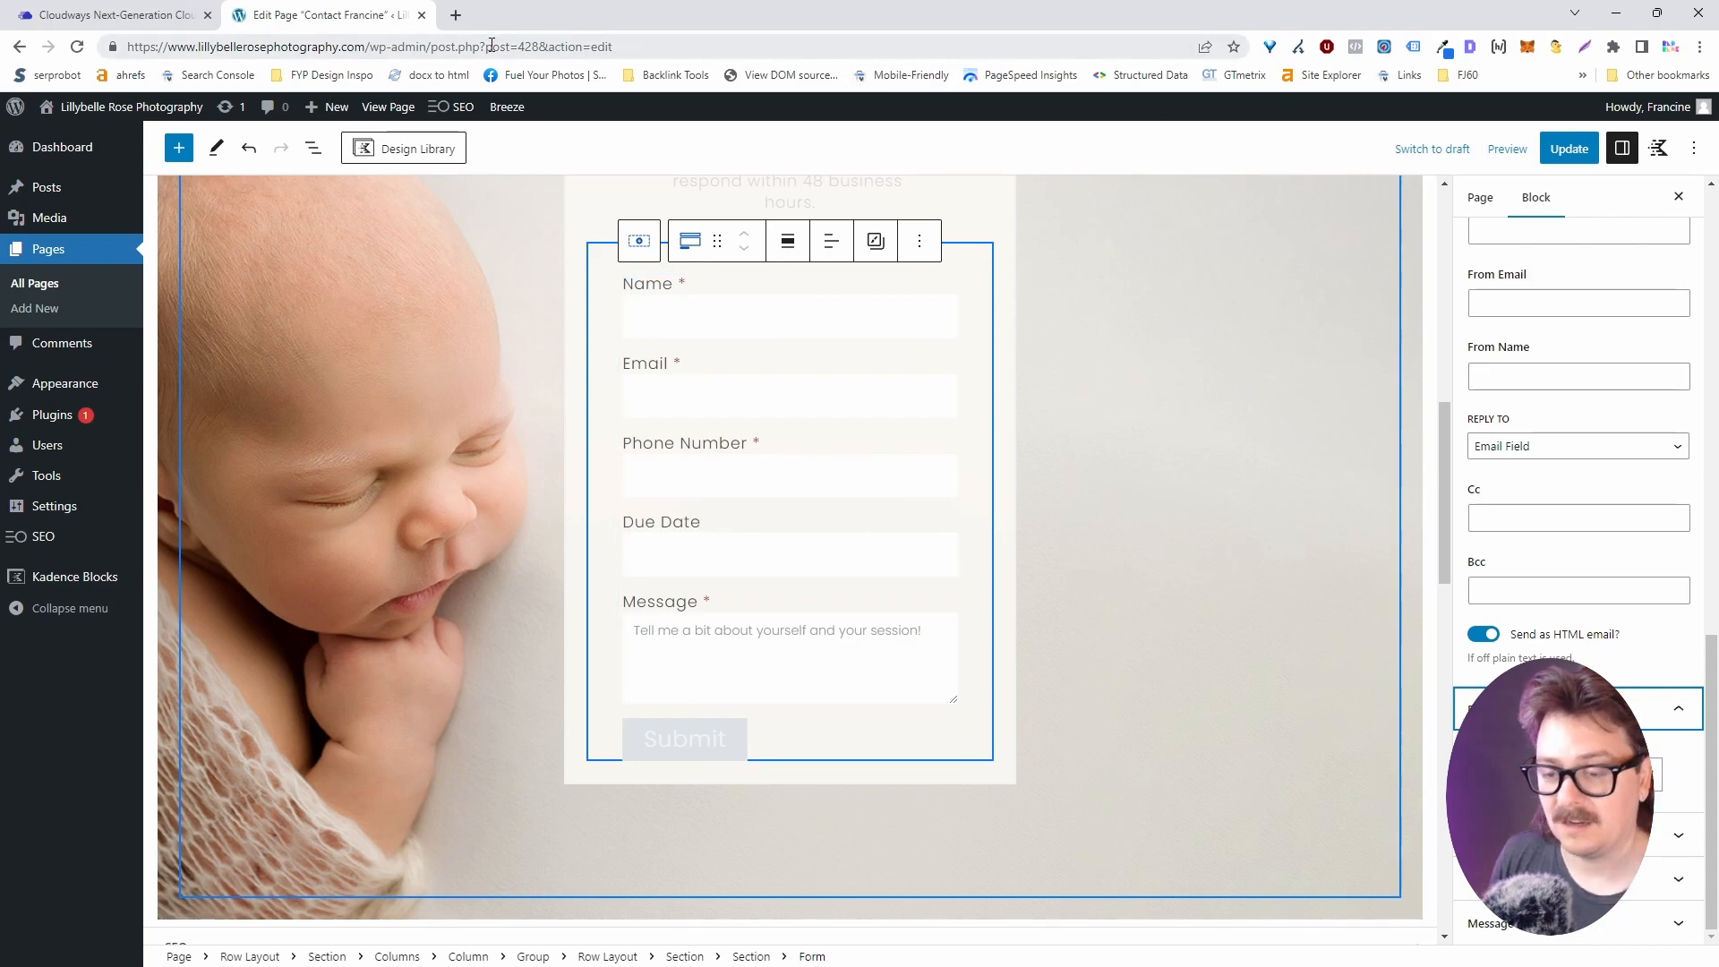
click(196, 14)
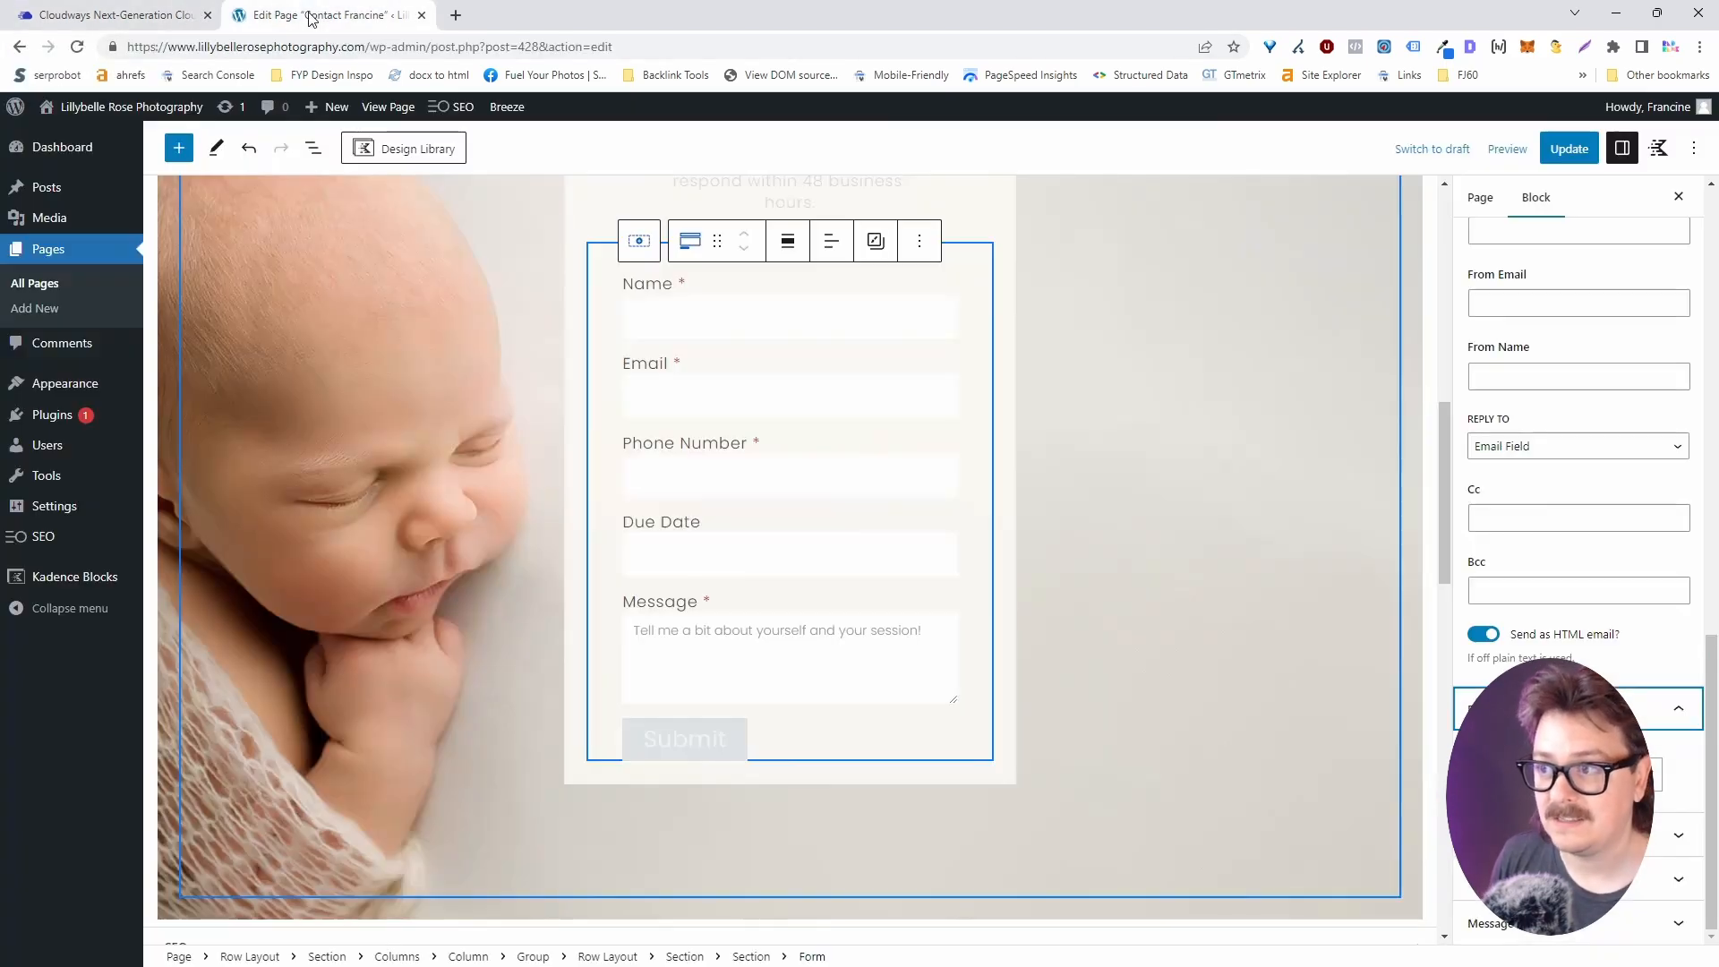
click(304, 14)
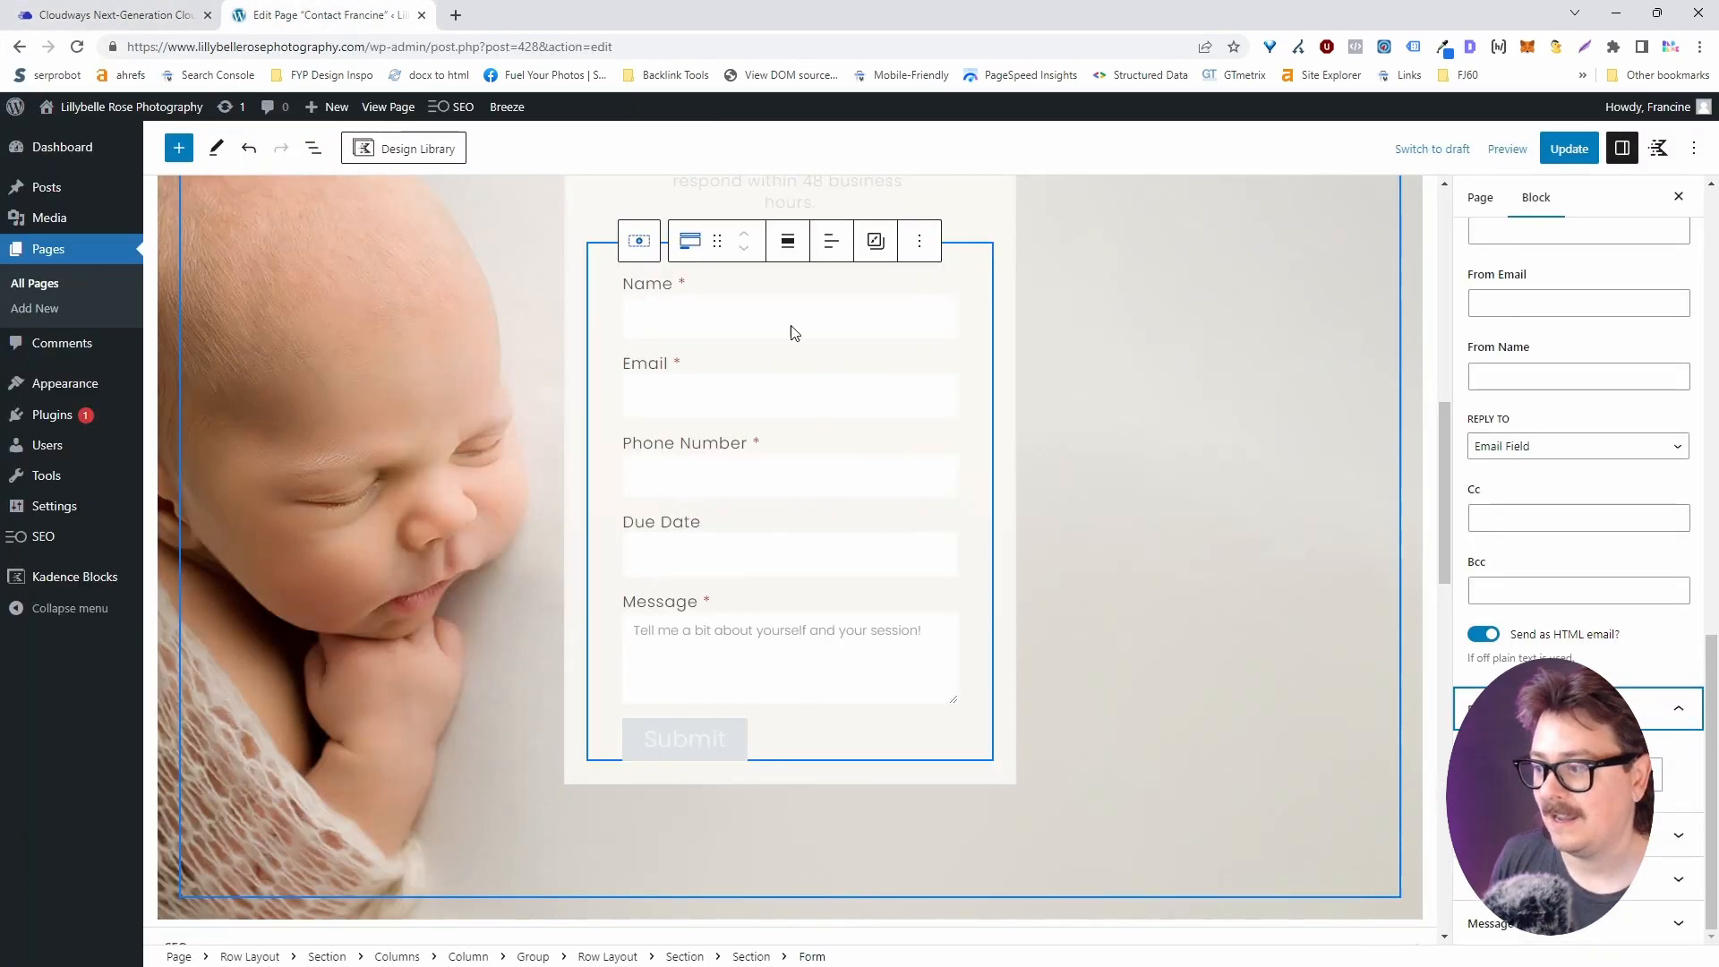